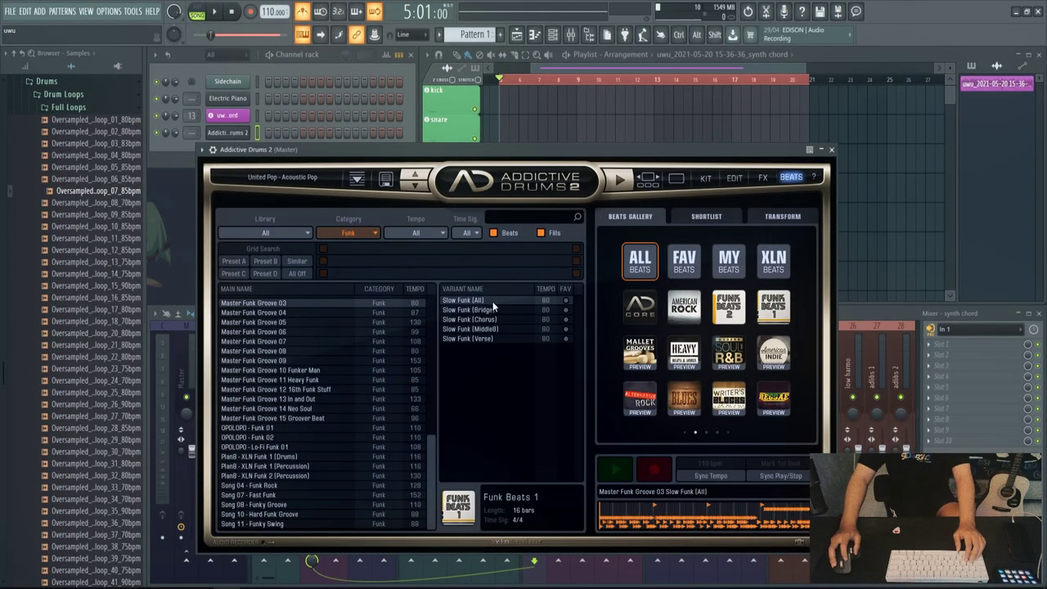
# Filter the Addictive Drums 2 beats to all categories within Host +/-10 bpm and choose a beat to audition.
pyautogui.click(619, 470)
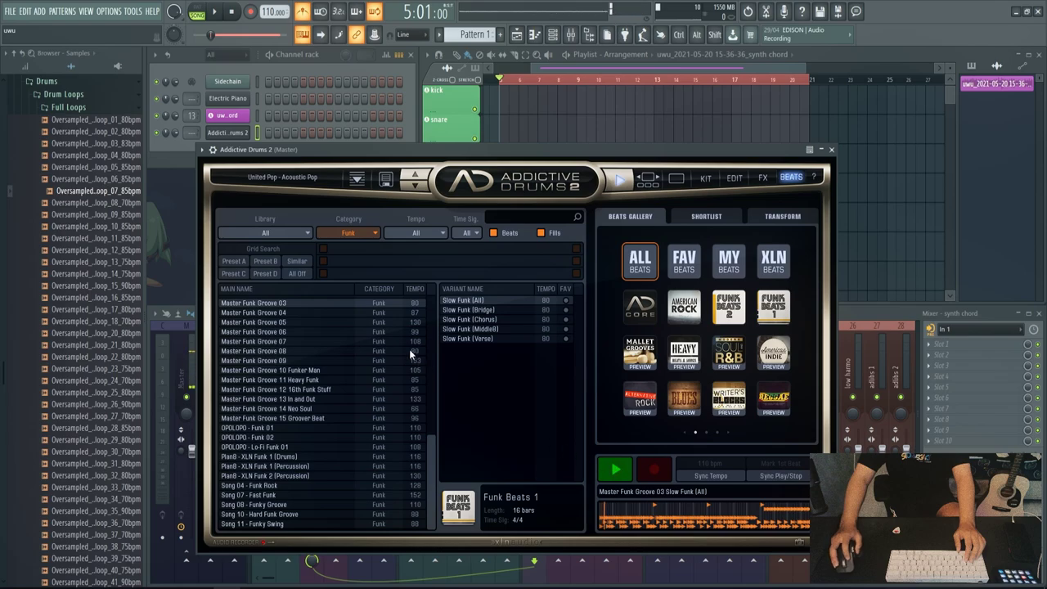
pyautogui.click(367, 234)
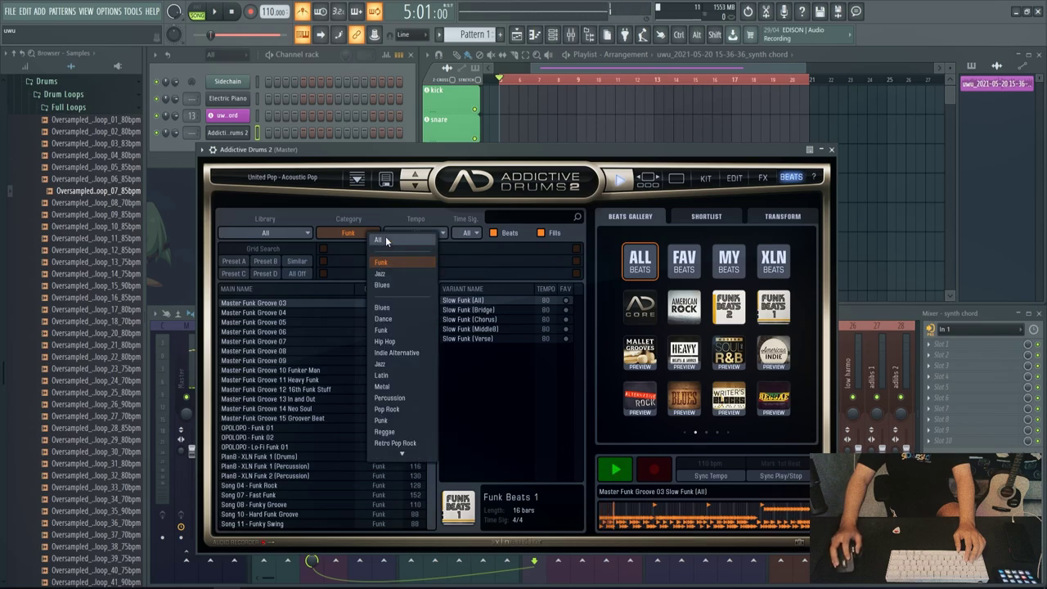
pyautogui.click(380, 239)
pyautogui.click(415, 234)
pyautogui.click(423, 252)
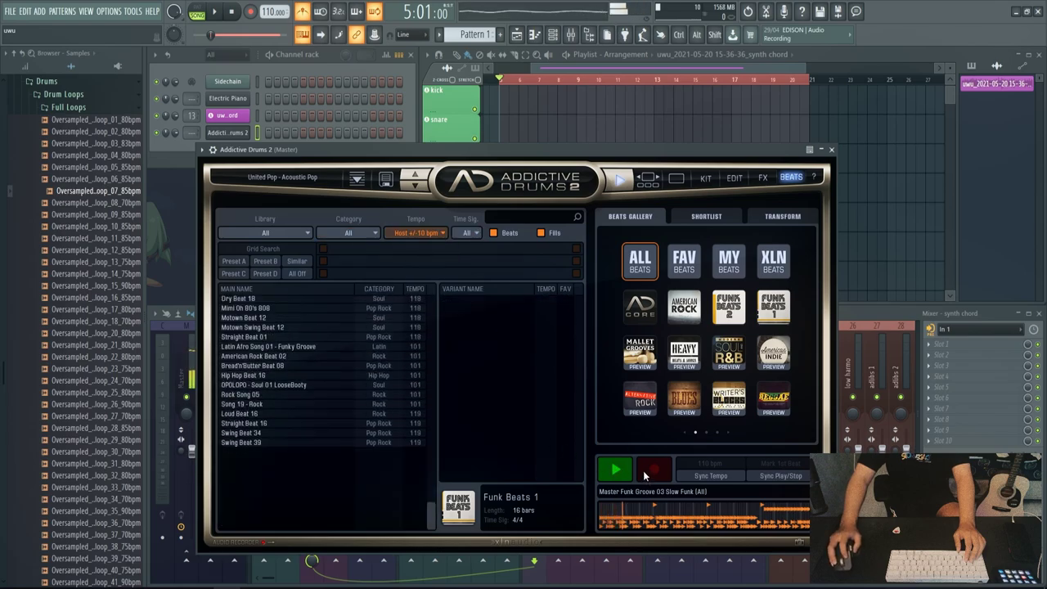
pyautogui.scroll(-5, 362, 323)
pyautogui.click(330, 303)
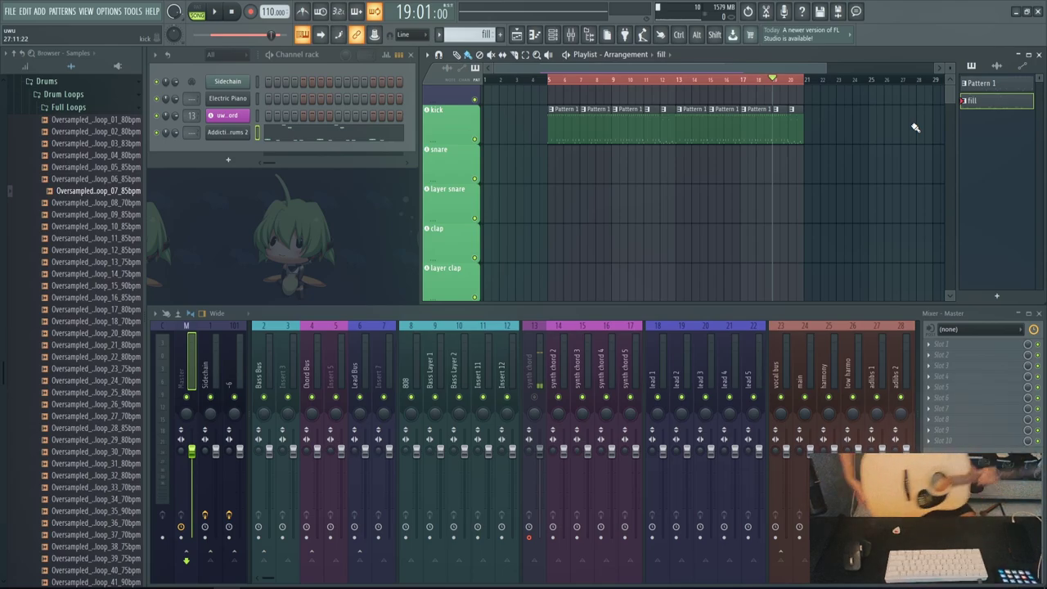
# Turn off the metronome, play the drums and perc clip, and shift its start to bar 5.
pyautogui.press('space')
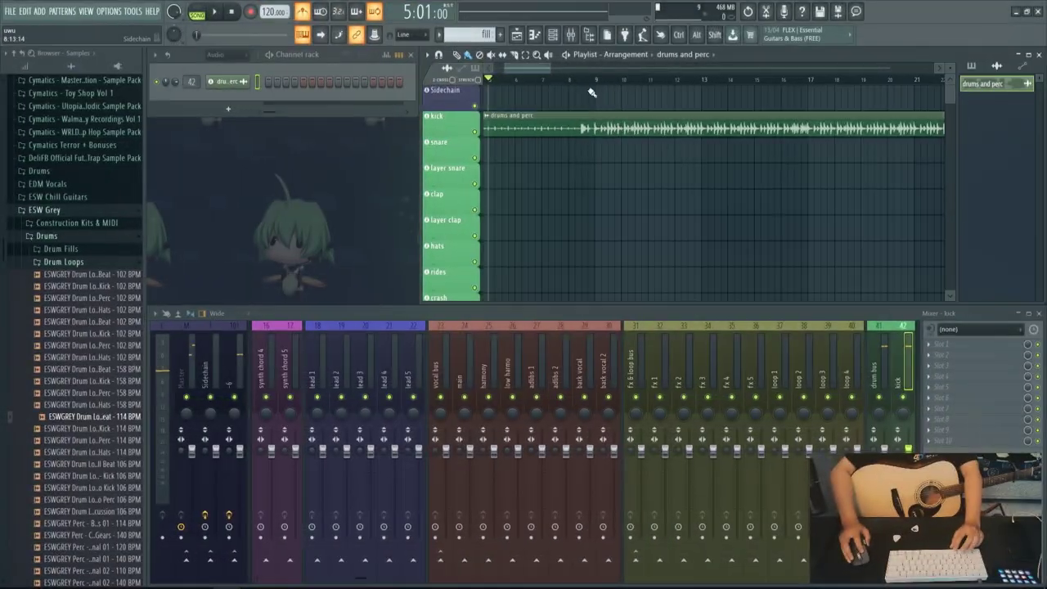
pyautogui.click(301, 12)
pyautogui.scroll(-3, 610, 166)
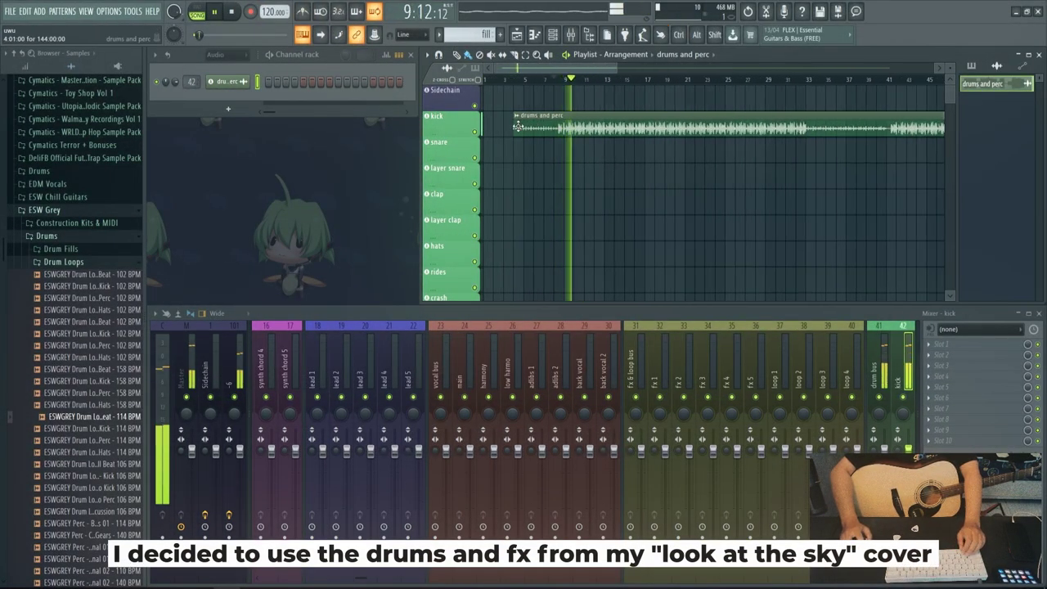
pyautogui.moveTo(514, 124); pyautogui.dragTo(523, 126)
pyautogui.press('space')
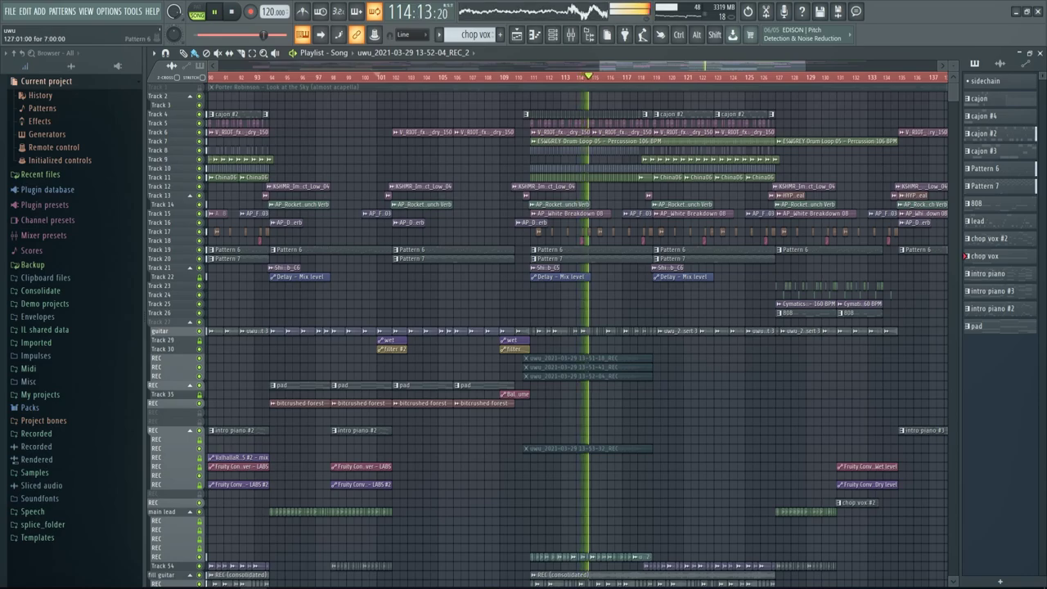
# Look through the tracks of the earlier cover project's arrangement during playback, from the drums down to the vocals and bass.
pyautogui.scroll(-6, 553, 335)
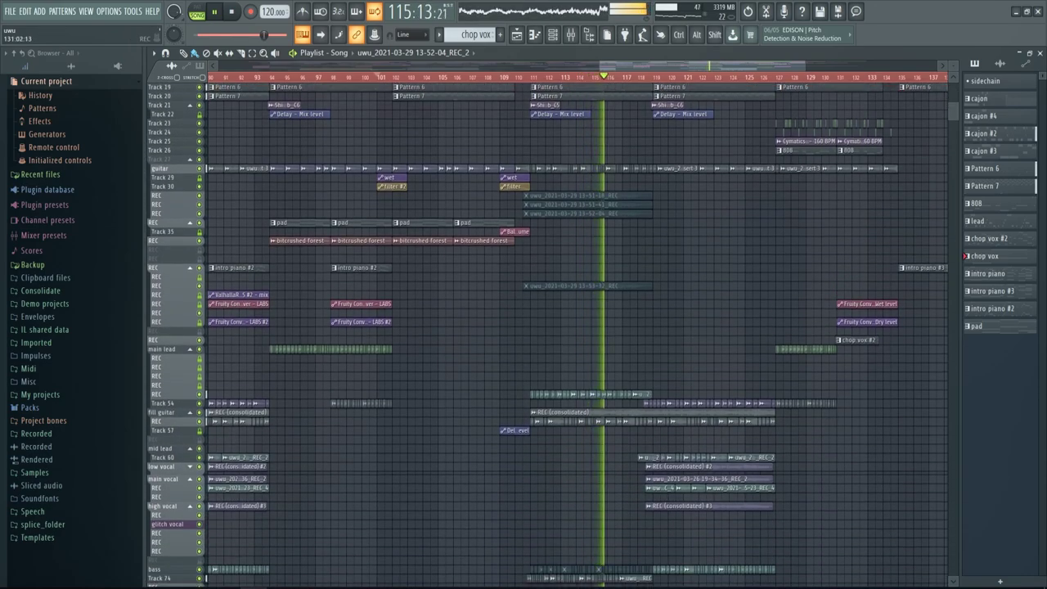
pyautogui.scroll(6, 553, 335)
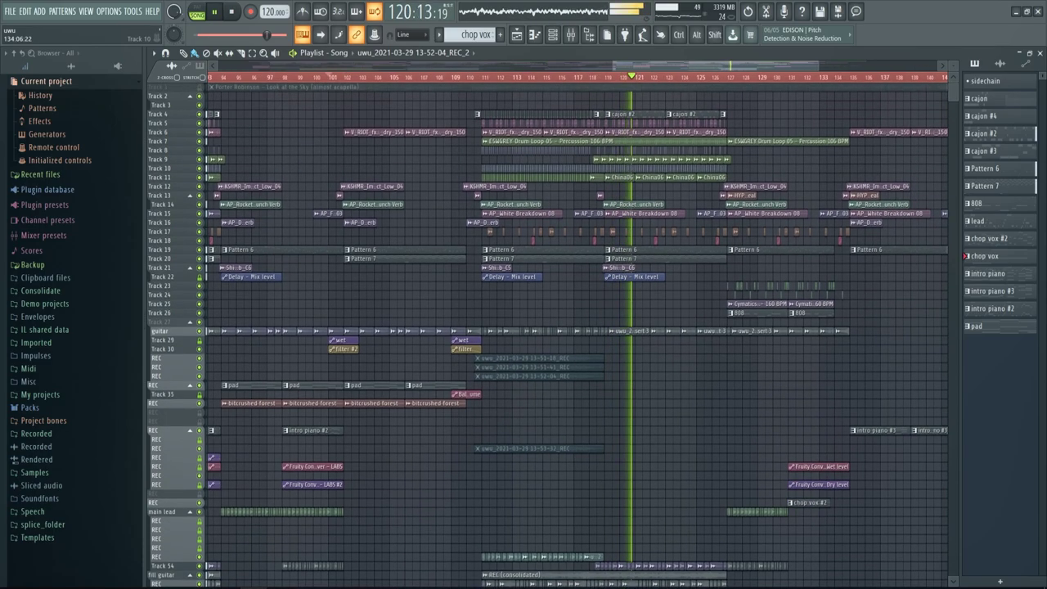
pyautogui.scroll(-2, 578, 334)
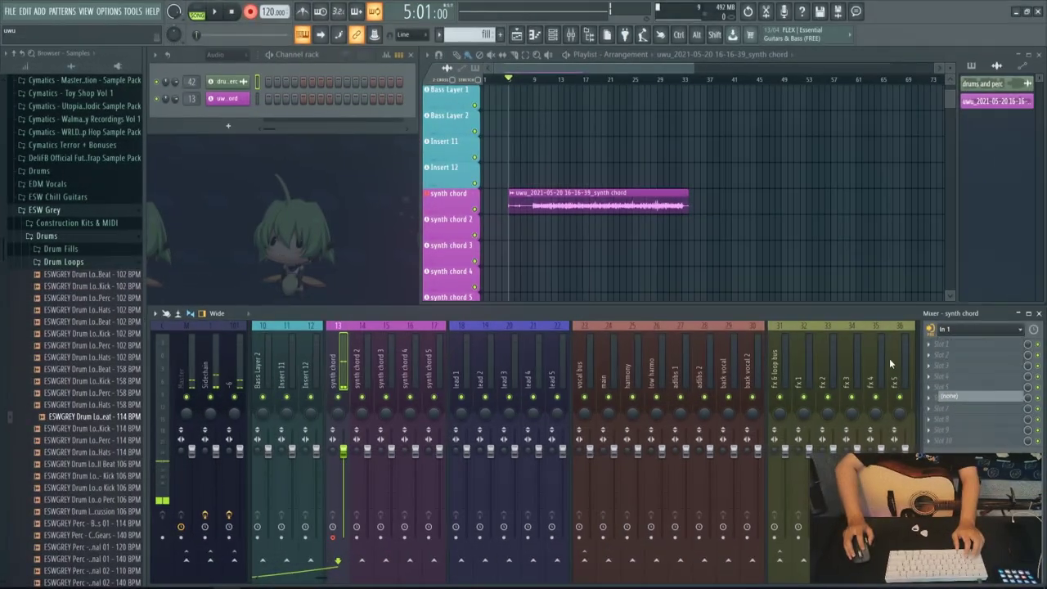
pyautogui.scroll(4, 505, 214)
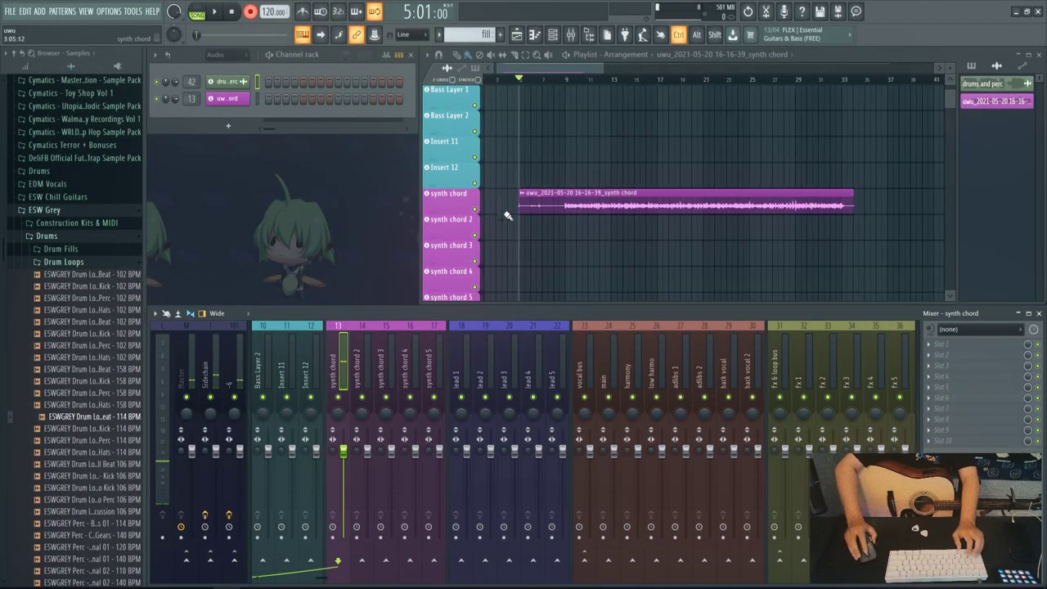
# Play back the synth chord recording around bar 9 to check its timing and open the clip's sample settings.
pyautogui.click(554, 79)
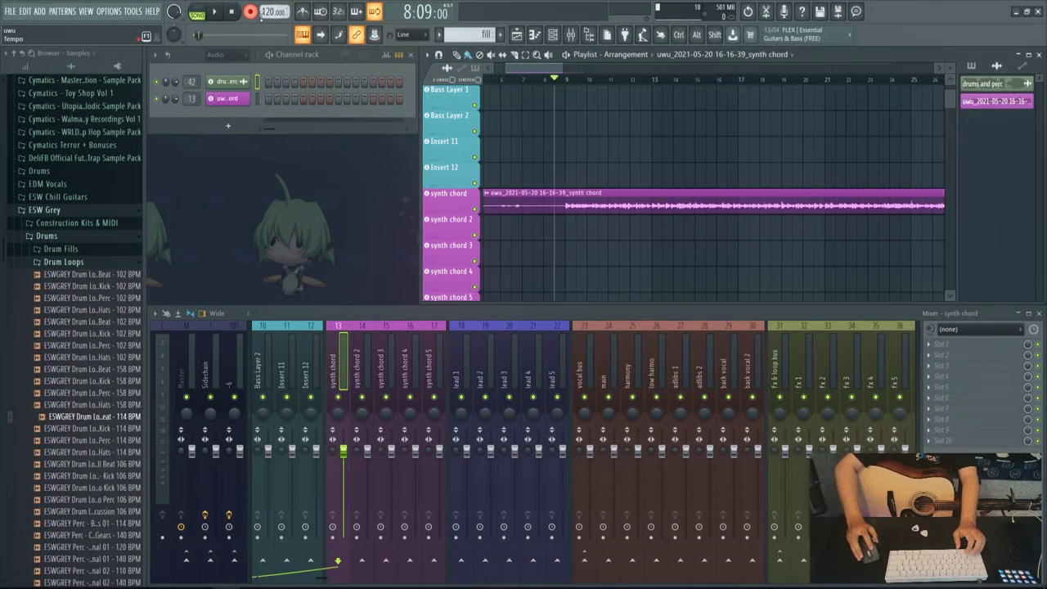
pyautogui.press('space')
pyautogui.scroll(3, 554, 241)
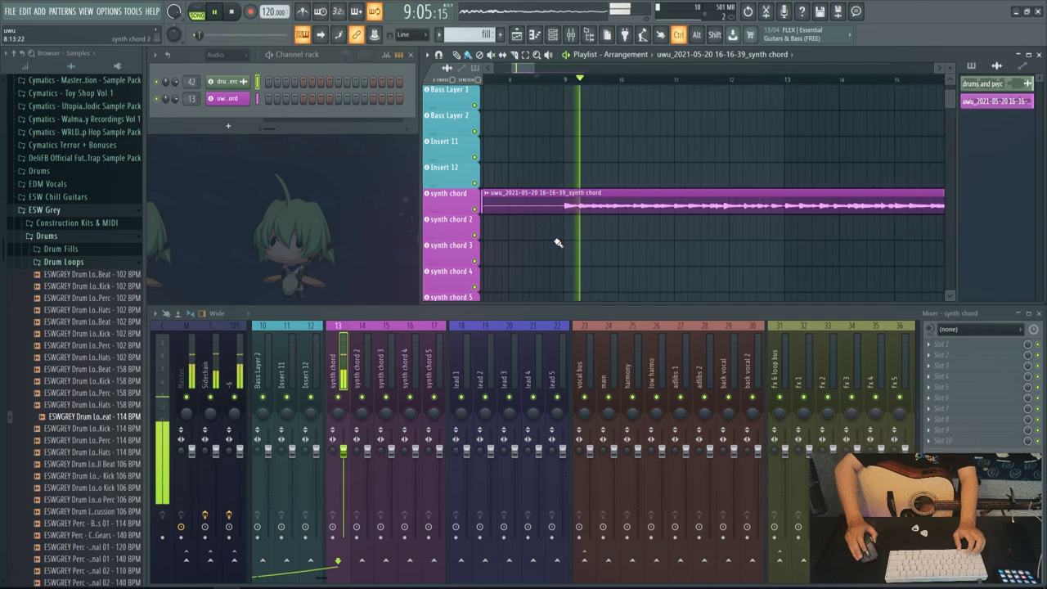
pyautogui.press('space')
pyautogui.scroll(3, 582, 218)
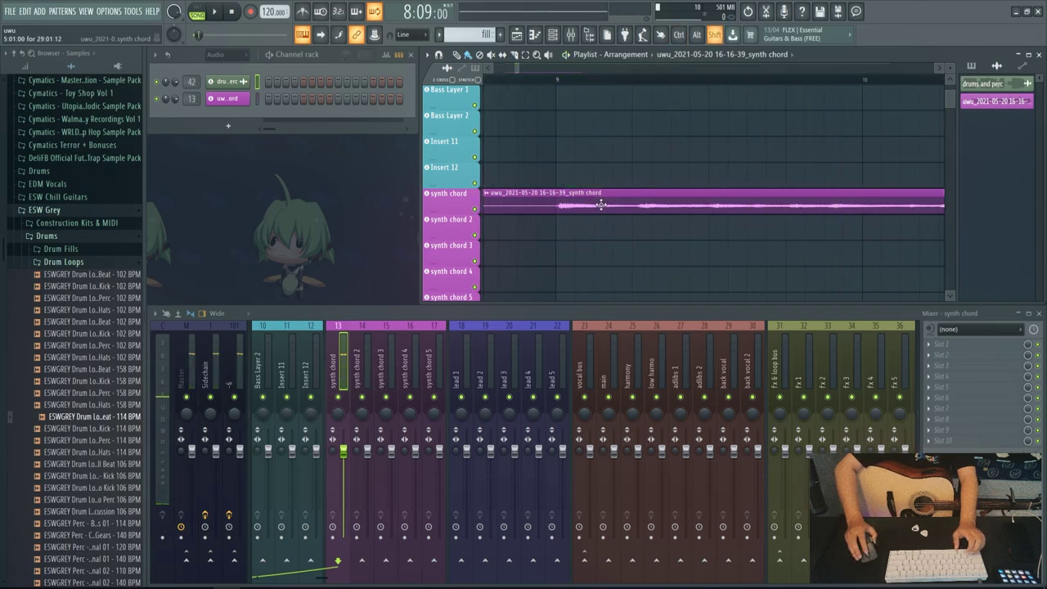
pyautogui.press('space')
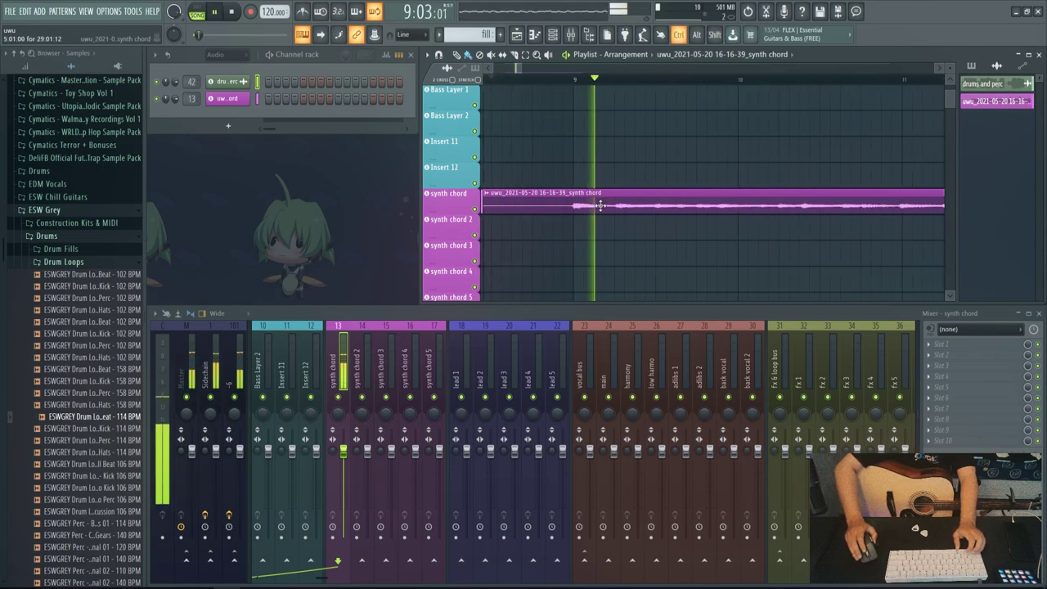
pyautogui.scroll(-2, 591, 225)
pyautogui.scroll(2, 586, 227)
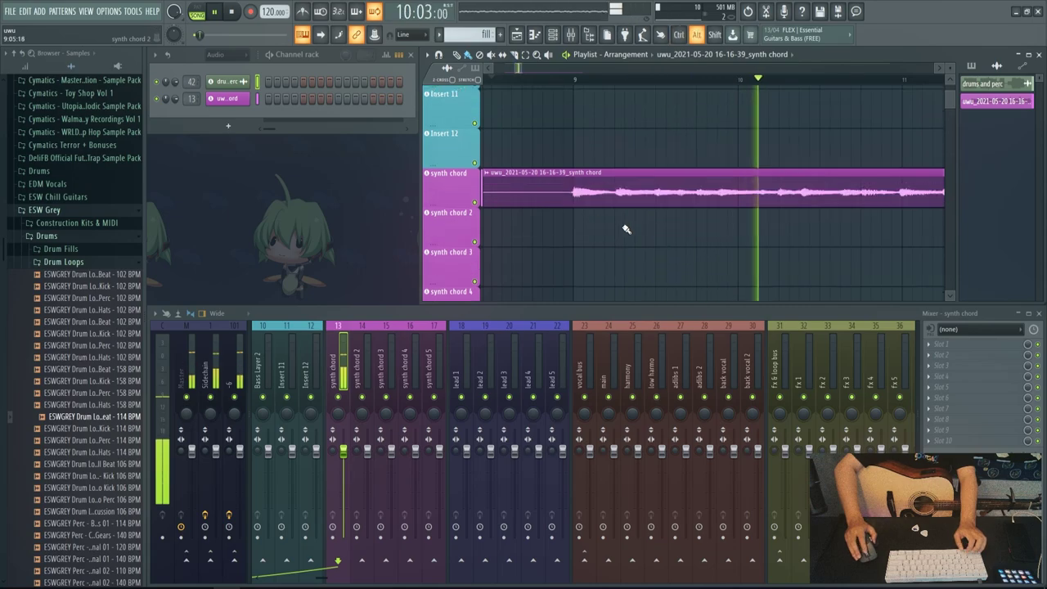
pyautogui.doubleClick(611, 200)
pyautogui.click(347, 238)
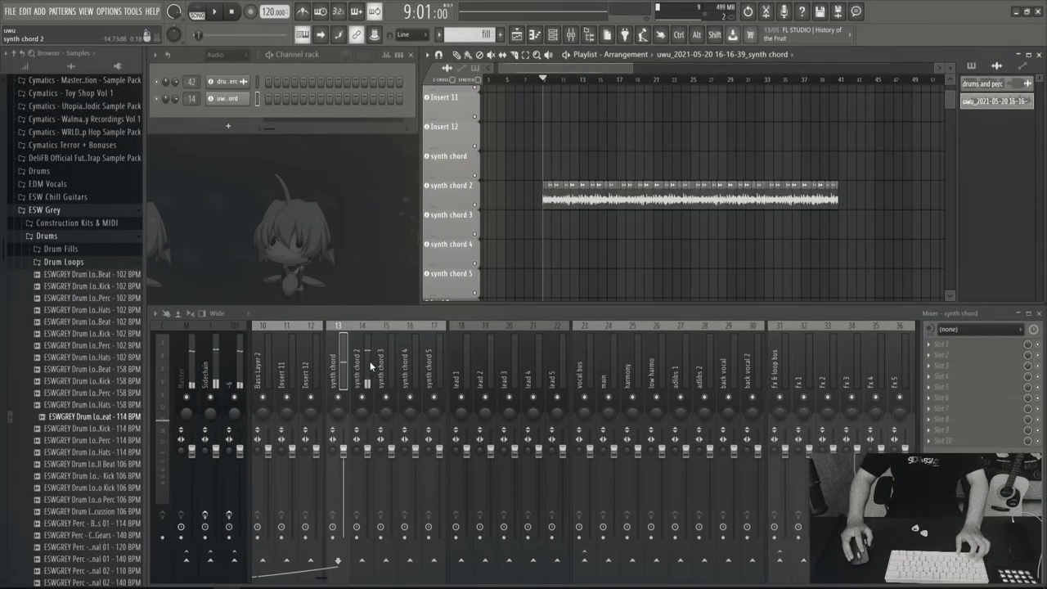
# Load OTT into the first effect slot of the synth chord 2 mixer track and audition it.
pyautogui.click(370, 361)
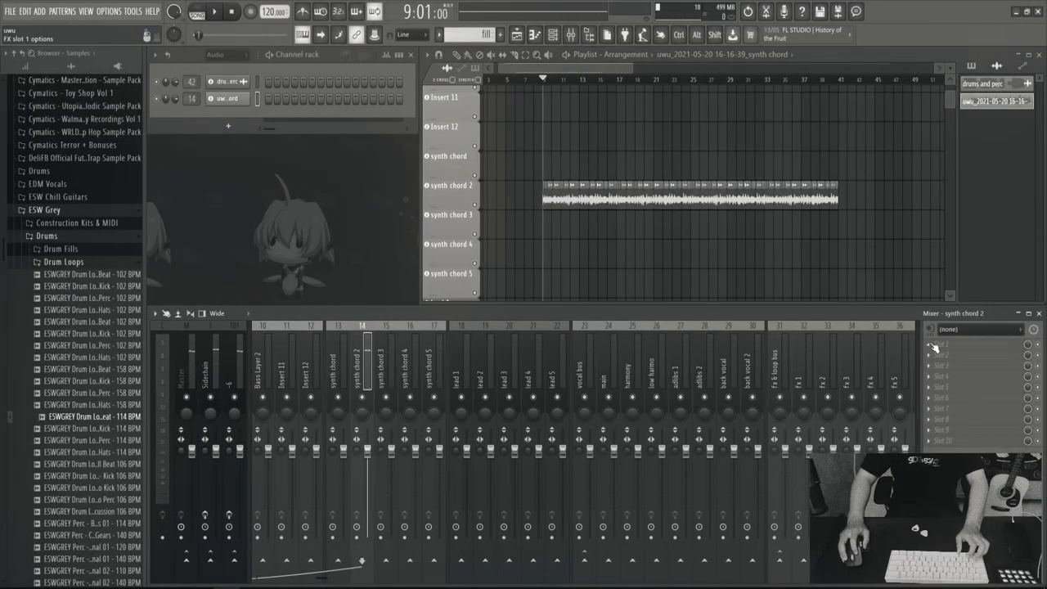
pyautogui.click(940, 344)
pyautogui.moveTo(938, 333)
pyautogui.click(855, 189)
pyautogui.moveTo(362, 180); pyautogui.dragTo(548, 219)
pyautogui.press('space')
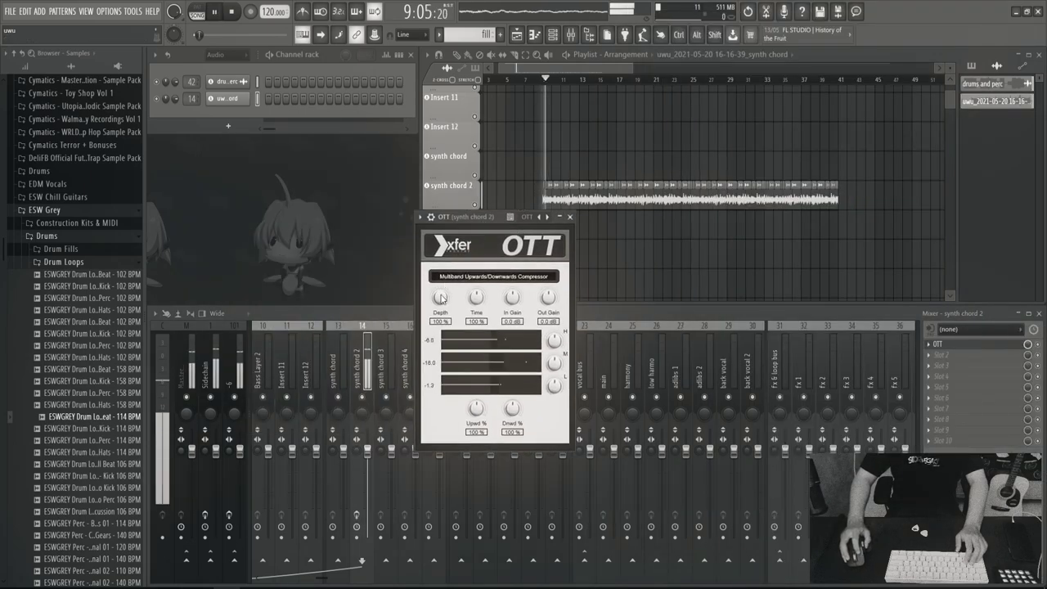
pyautogui.click(570, 217)
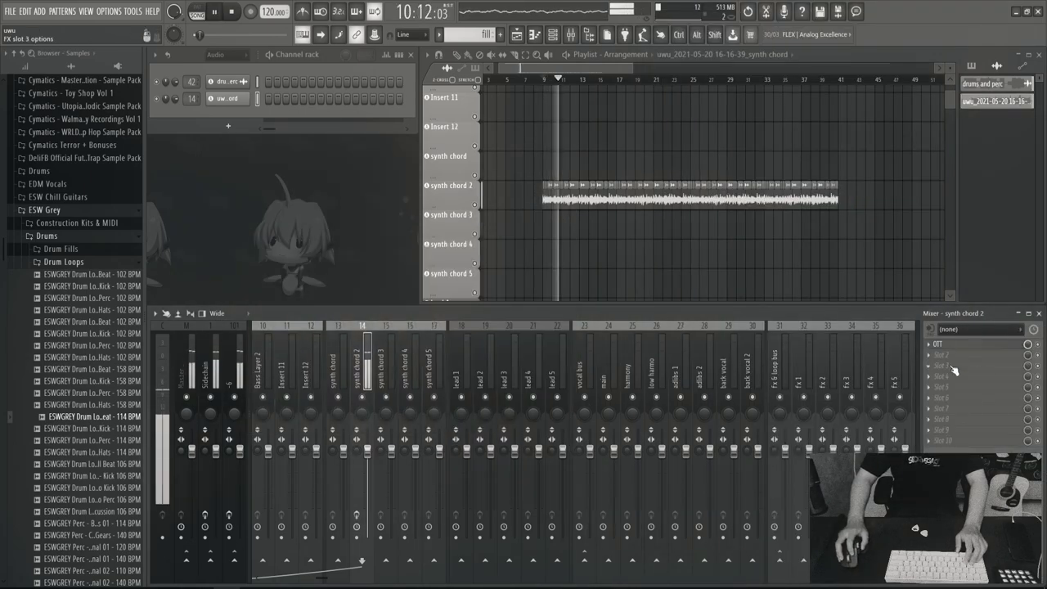
# Add Fruity WaveShaper in slot 2 of synth chord 2 and reshape the lower part of its curve.
pyautogui.click(940, 354)
pyautogui.moveTo(937, 333)
pyautogui.click(696, 221)
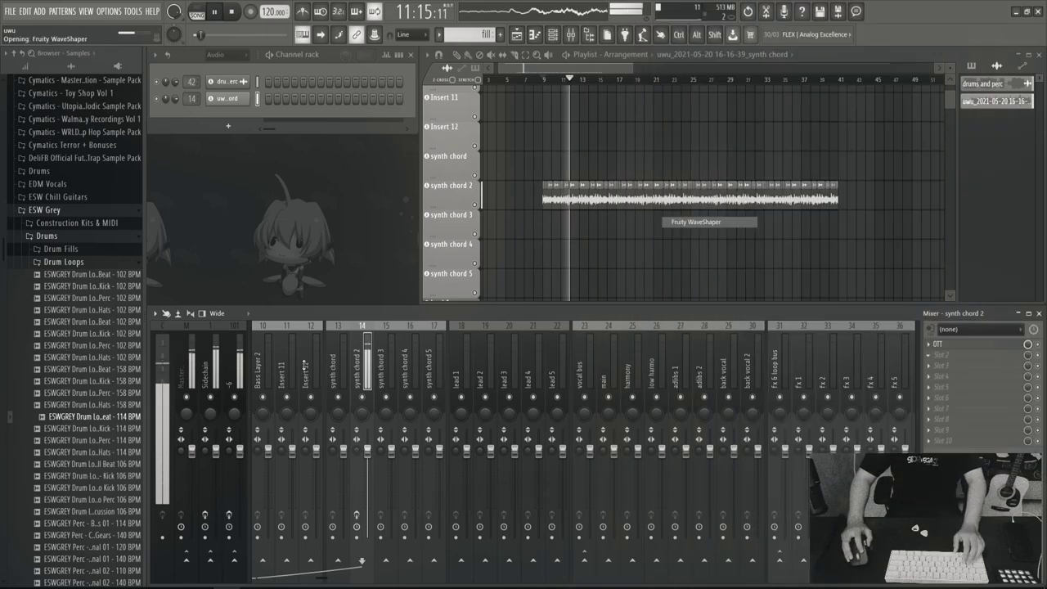
pyautogui.press('space')
pyautogui.moveTo(280, 373); pyautogui.dragTo(283, 316)
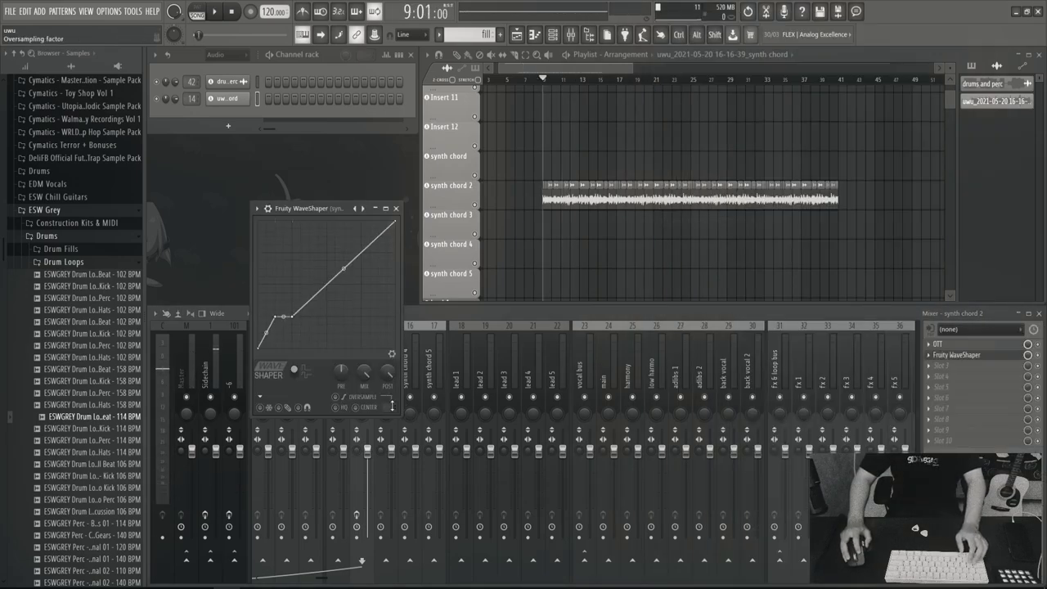
pyautogui.click(396, 208)
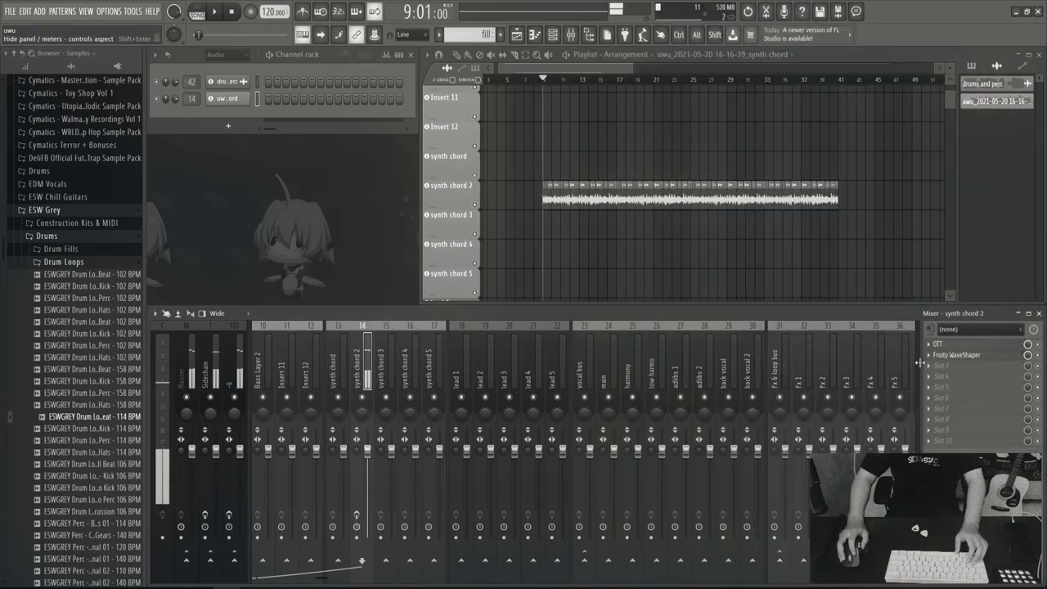
# Add Fruity parametric EQ 2 in slot 3, lower the low band, and cut band 6 by 4 dB near 2583 Hz.
pyautogui.click(941, 365)
pyautogui.moveTo(938, 333)
pyautogui.click(733, 379)
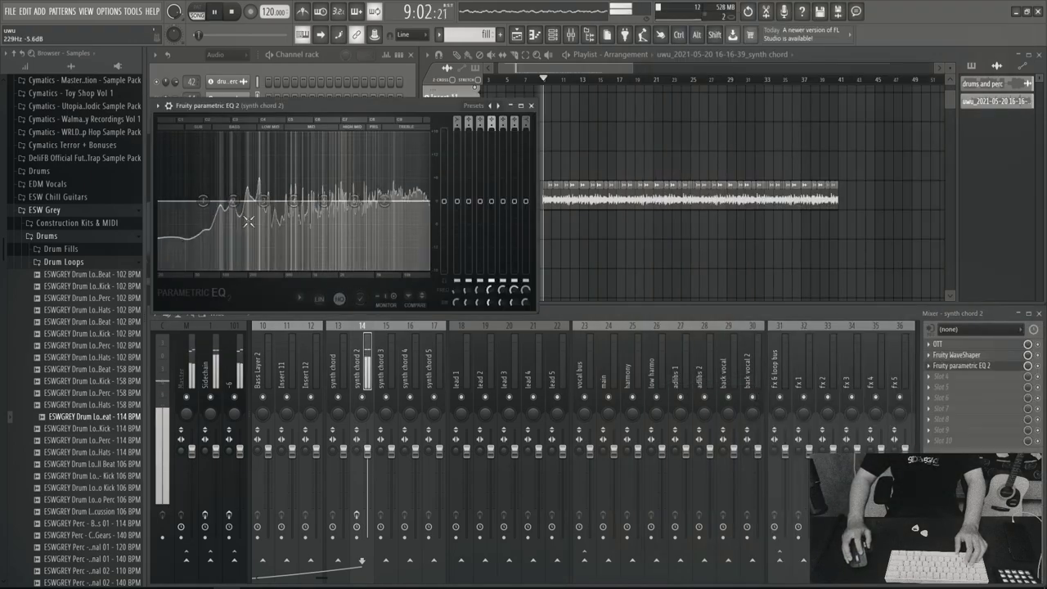
pyautogui.moveTo(275, 211); pyautogui.dragTo(208, 211)
pyautogui.press('space')
pyautogui.scroll(-5, 257, 163)
pyautogui.moveTo(354, 203)
pyautogui.mouseDown()
pyautogui.moveTo(349, 132)
pyautogui.moveTo(350, 216)
pyautogui.mouseUp()
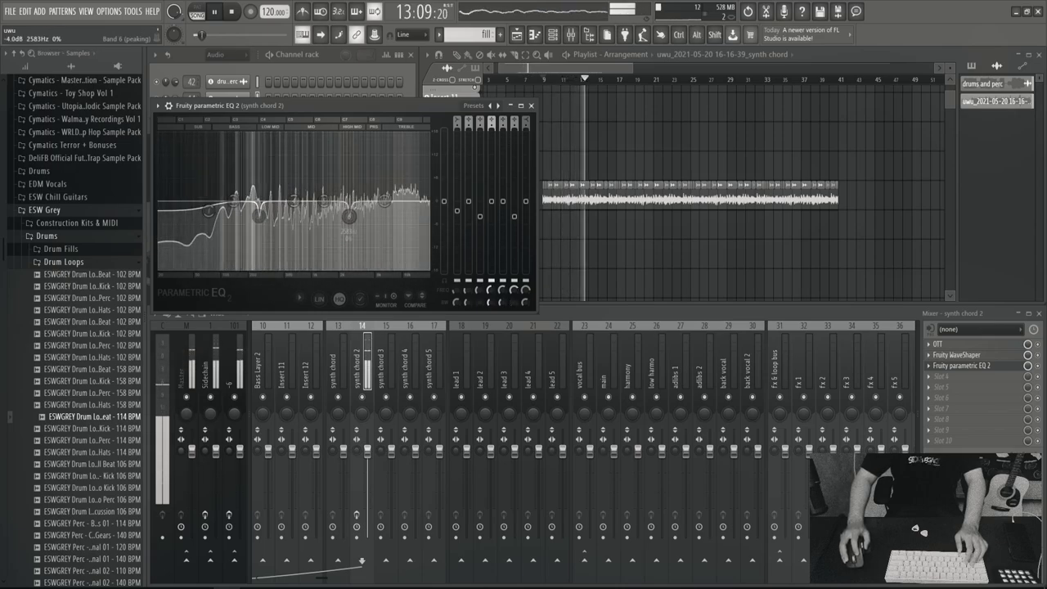
pyautogui.click(531, 106)
# Add Fruity Stereo Enhancer in slot 4 of the synth chord 2 track.
pyautogui.click(941, 376)
pyautogui.moveTo(938, 333)
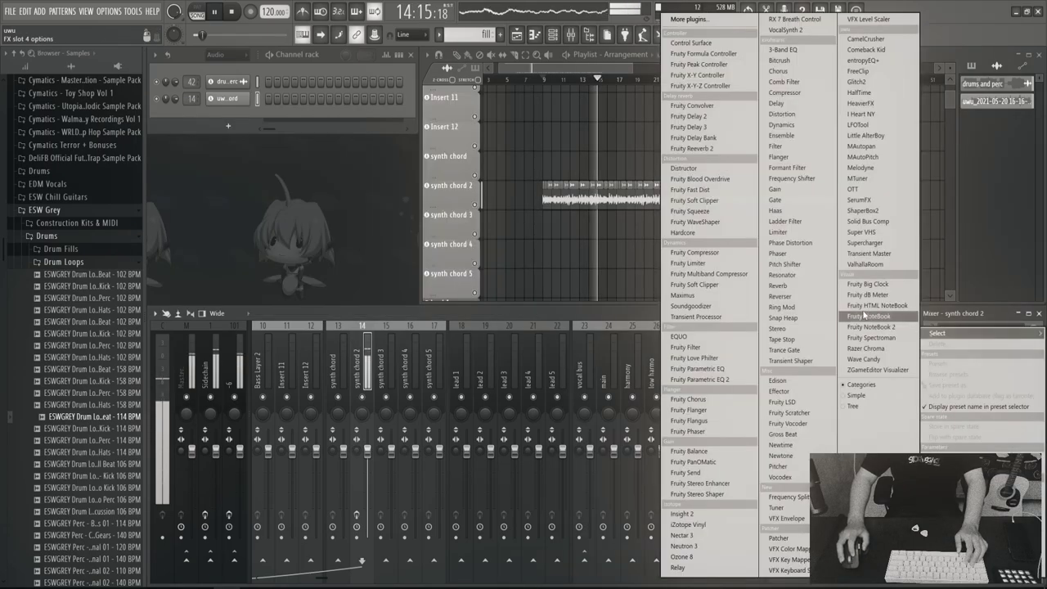
pyautogui.click(697, 483)
pyautogui.press('space')
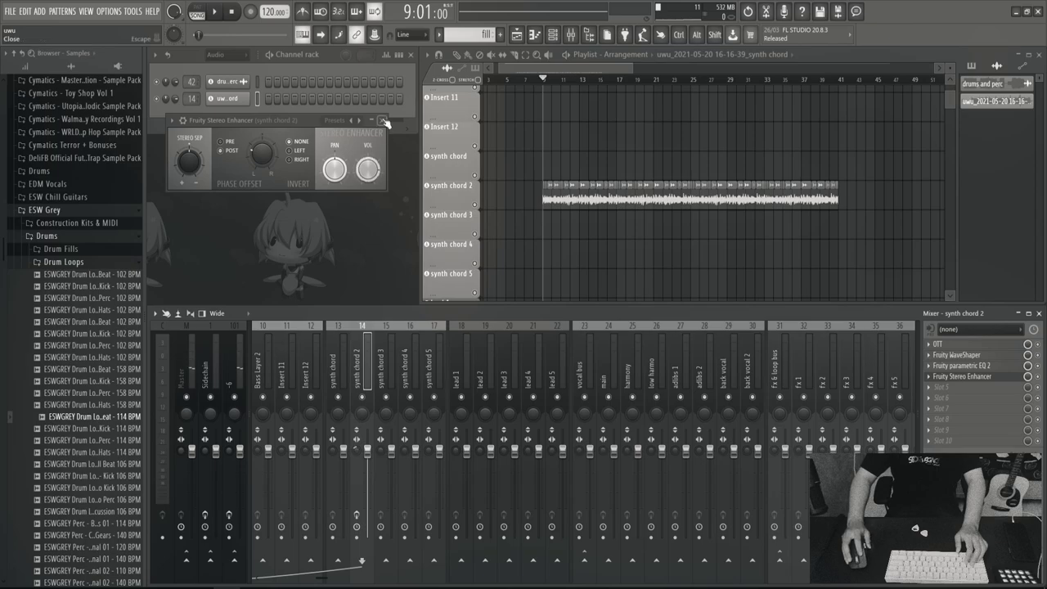
pyautogui.click(382, 121)
# Add ValhallaRoom in slot 5, with predelay at 0 ms and high cut at 15000 Hz.
pyautogui.click(941, 387)
pyautogui.moveTo(938, 333)
pyautogui.click(871, 264)
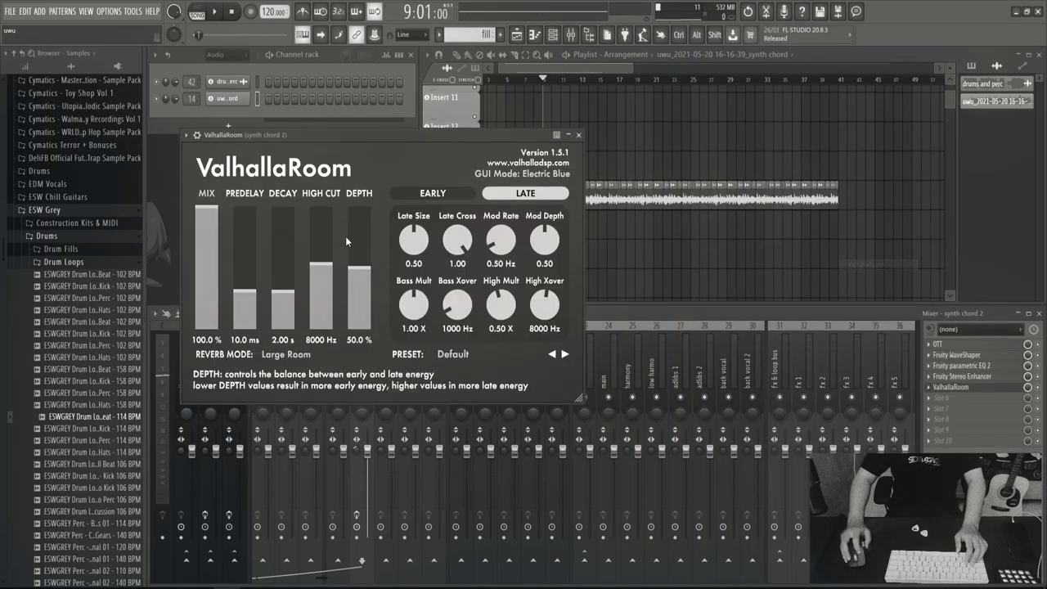
pyautogui.moveTo(207, 211); pyautogui.dragTo(244, 331)
pyautogui.moveTo(288, 291); pyautogui.dragTo(290, 286)
pyautogui.moveTo(321, 261); pyautogui.dragTo(323, 207)
# While listening, set the reverb's depth to 23.5%, decay to about 1.3 s and mix to 35%.
pyautogui.press('space')
pyautogui.moveTo(354, 263); pyautogui.dragTo(359, 301)
pyautogui.moveTo(283, 288); pyautogui.dragTo(284, 298)
pyautogui.moveTo(211, 282); pyautogui.dragTo(213, 289)
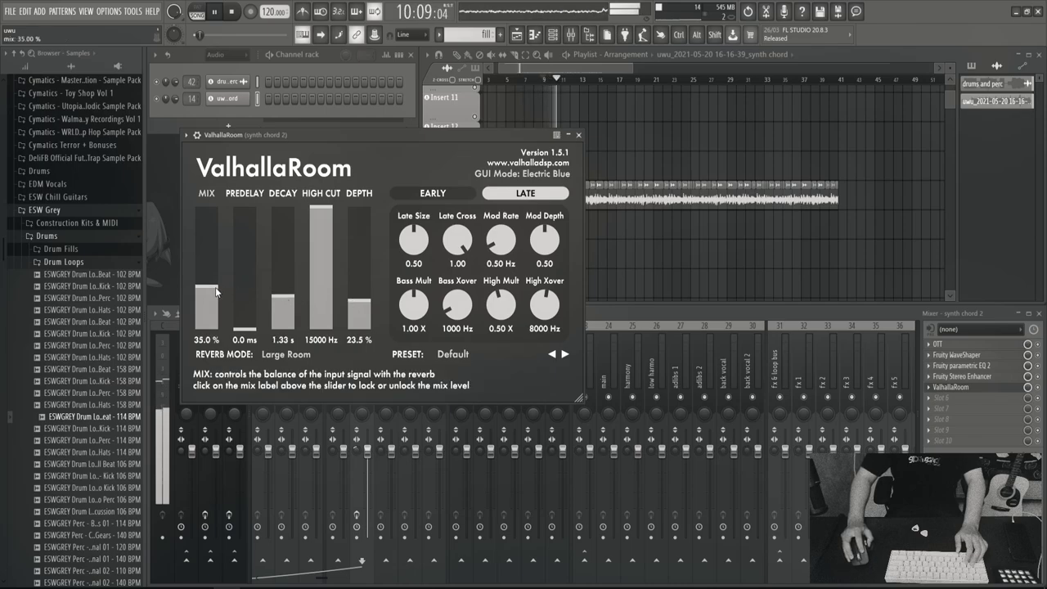
pyautogui.moveTo(281, 296); pyautogui.dragTo(281, 298)
pyautogui.click(579, 134)
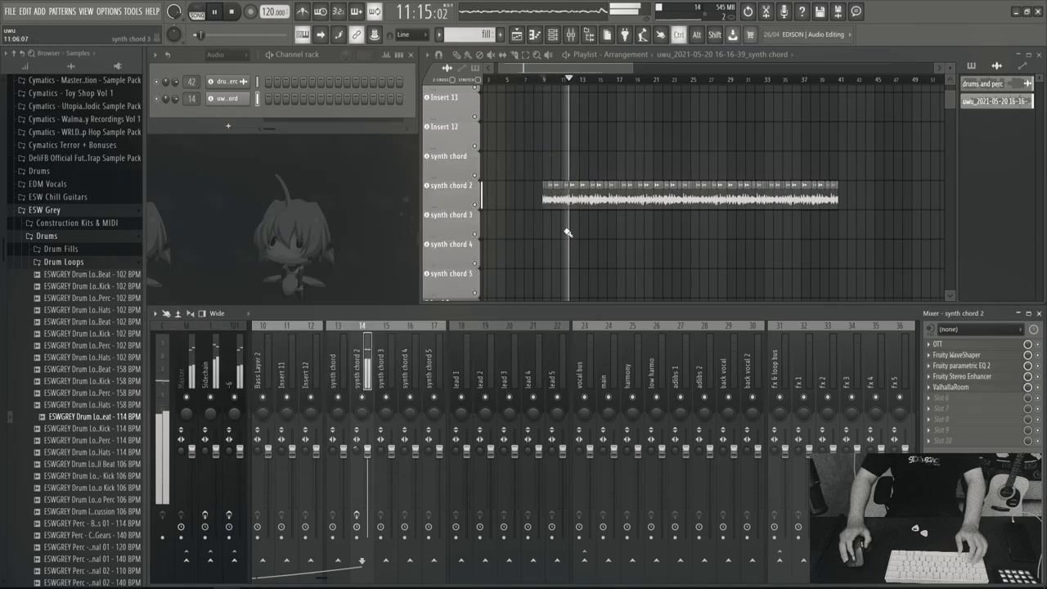
# Play the sliced synth chord 2 clips between bars 10 and 13 to check the cuts between them.
pyautogui.scroll(4, 560, 236)
pyautogui.click(518, 78)
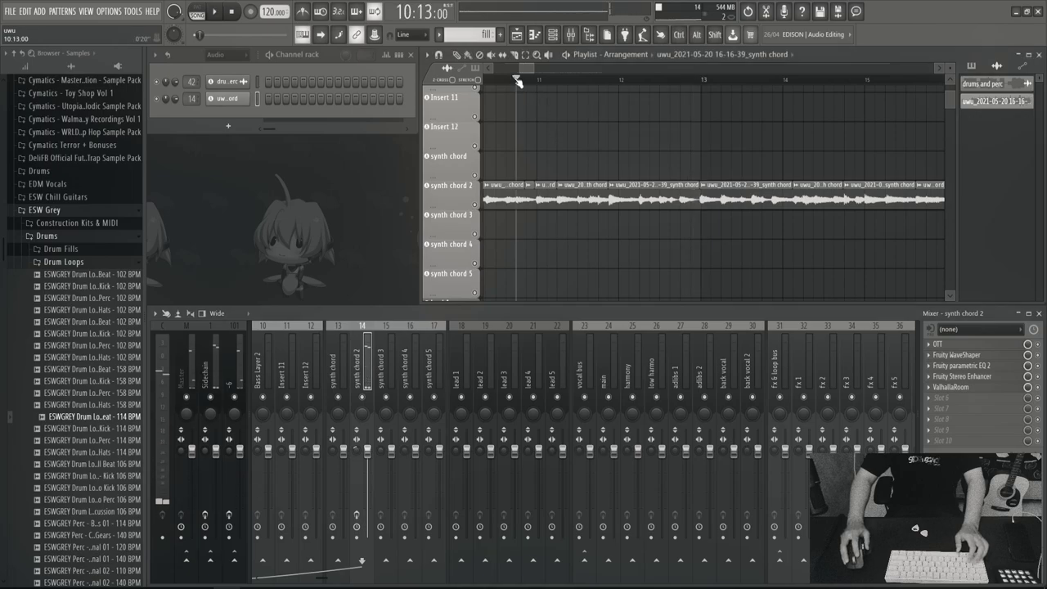
pyautogui.scroll(3, 549, 217)
pyautogui.press('space')
pyautogui.press('space')
pyautogui.scroll(2, 568, 235)
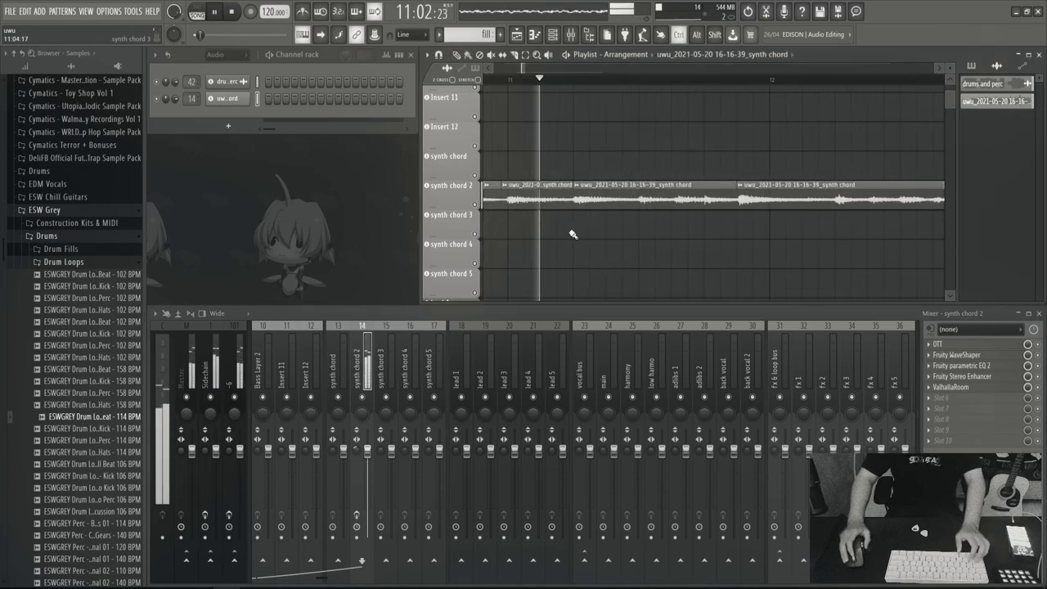
pyautogui.scroll(-8, 731, 236)
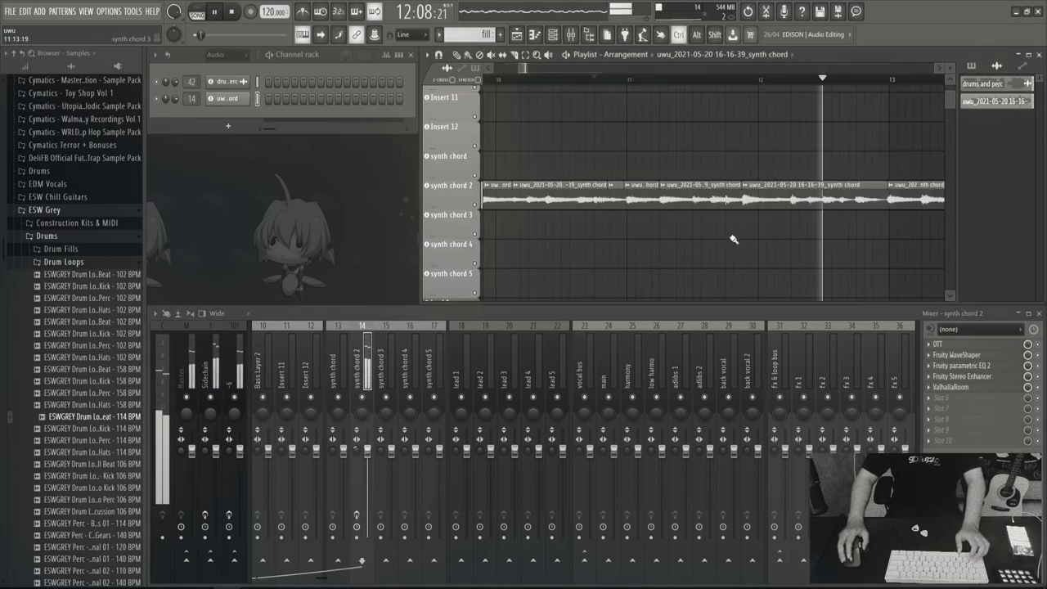
pyautogui.press('space')
# Set the synth chord sample's declicking mode to Generic (bleeding) and play the clips.
pyautogui.doubleClick(696, 191)
pyautogui.click(274, 230)
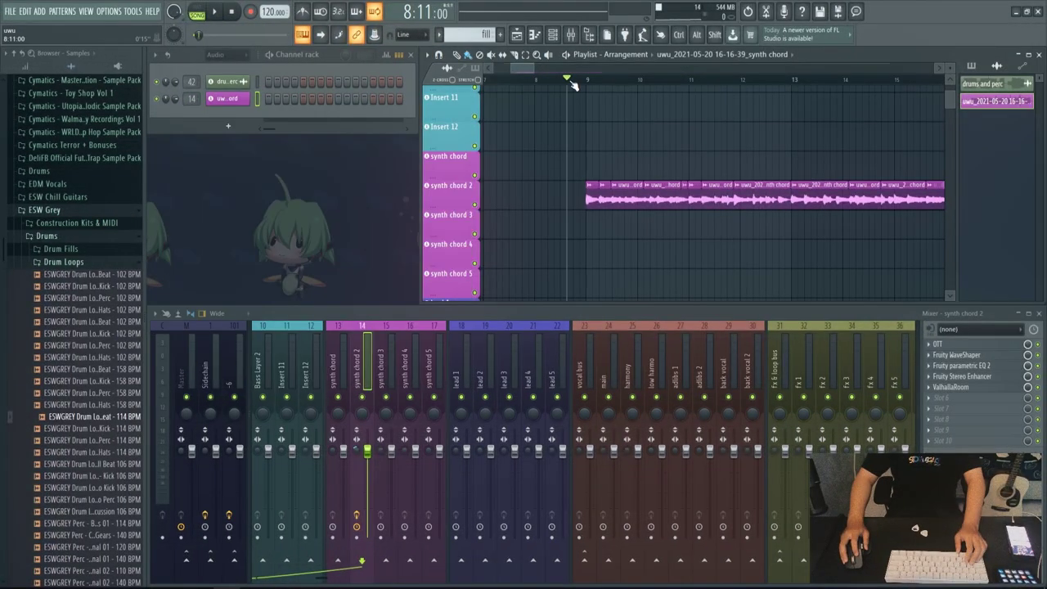
pyautogui.press('space')
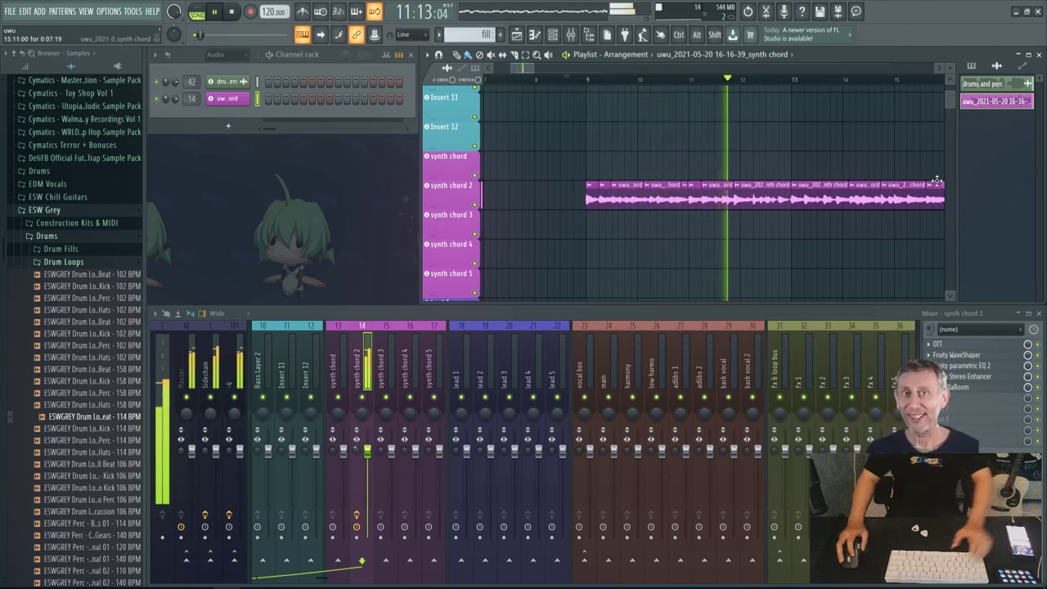
# Delete the short 16-46-44 synth chord recording from the project.
pyautogui.keyDown('ctrl'); pyautogui.scroll(-3, 705, 236); pyautogui.keyUp('ctrl')
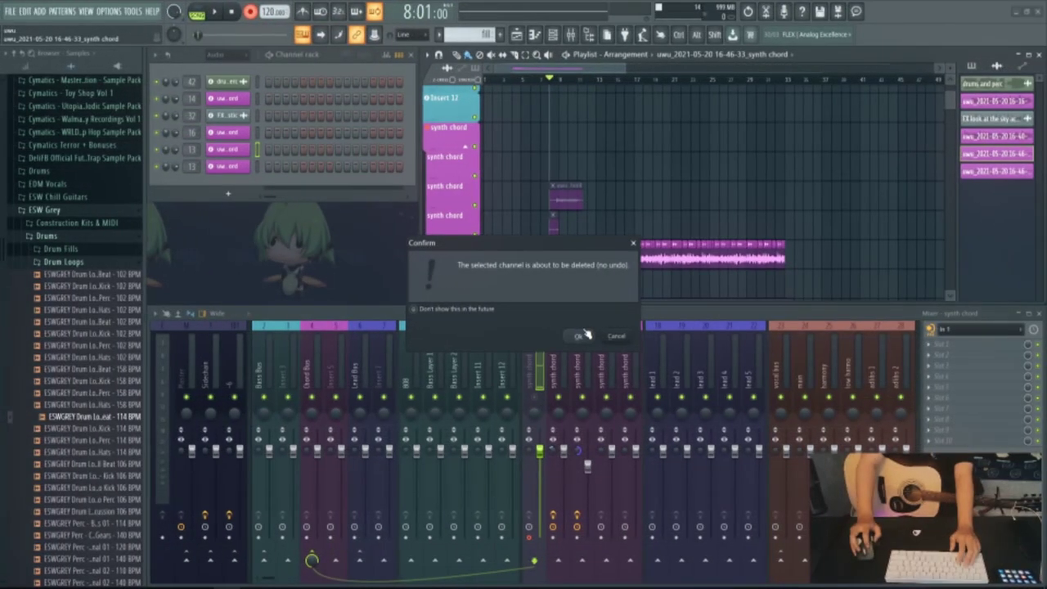
pyautogui.press('Return')
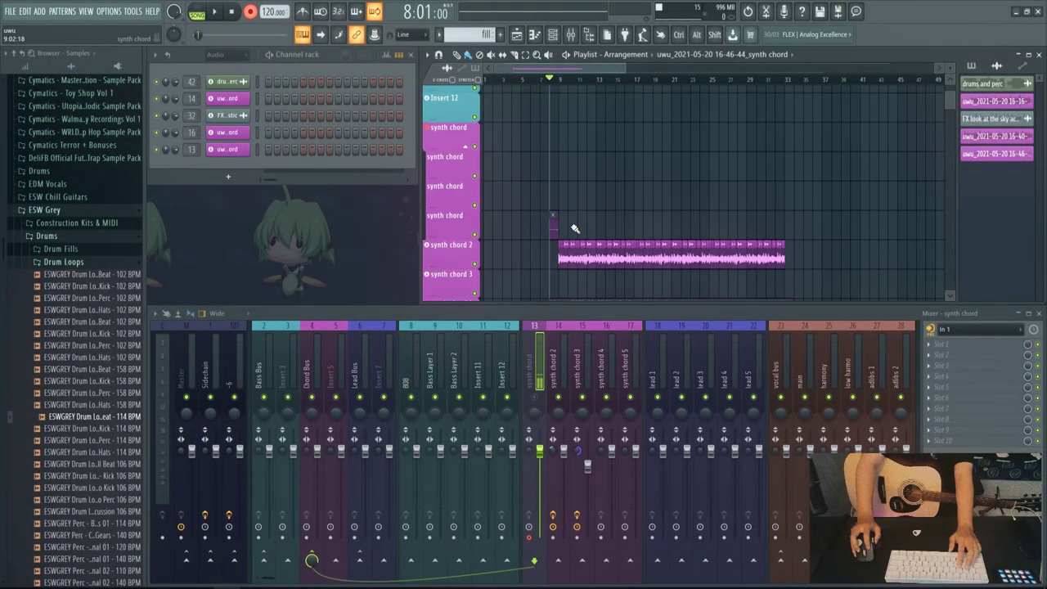
pyautogui.rightClick(991, 157)
pyautogui.click(982, 283)
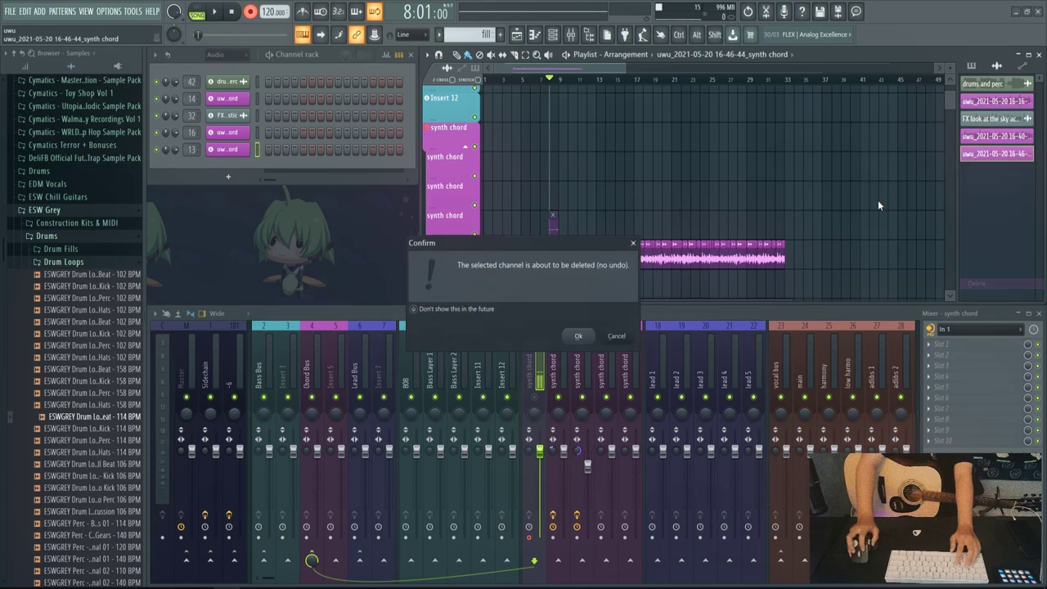
pyautogui.click(585, 337)
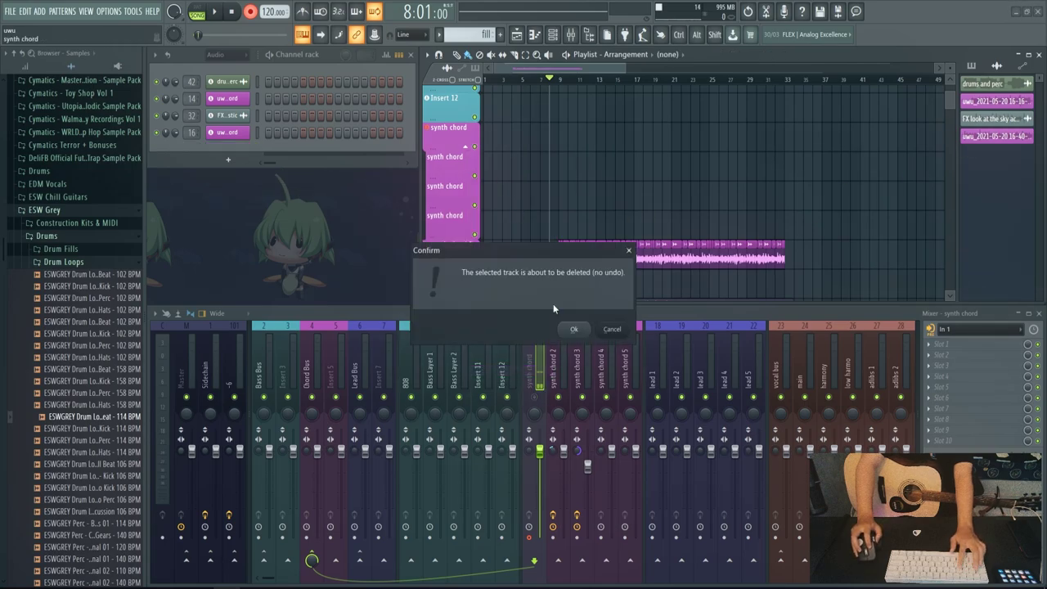
# Delete the surplus synth chord subtracks so synth chord 2 sits directly below the main synth chord track.
pyautogui.click(579, 337)
pyautogui.rightClick(471, 153)
pyautogui.click(550, 213)
pyautogui.click(583, 325)
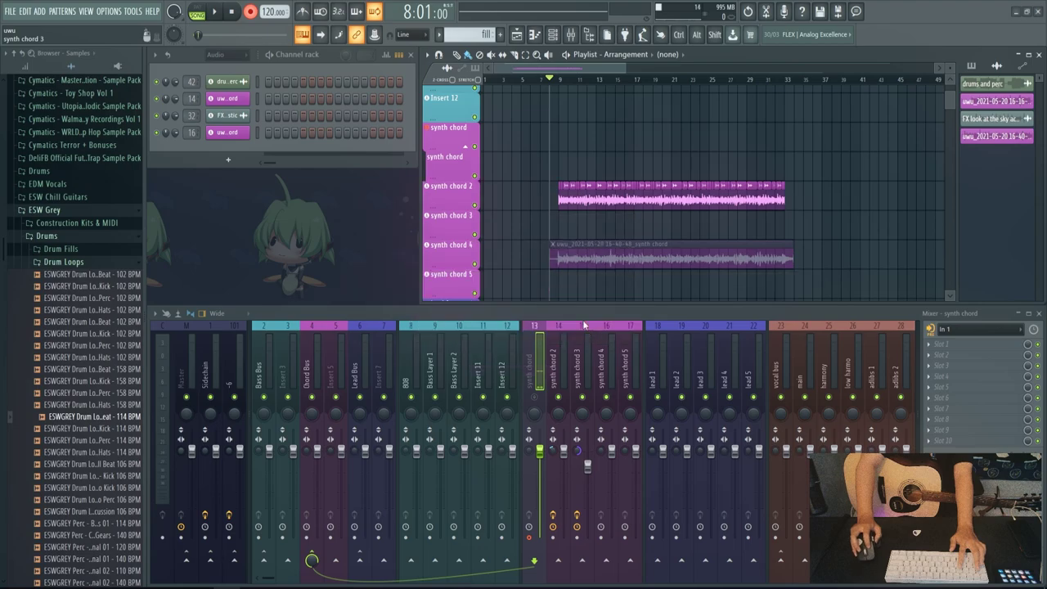
pyautogui.rightClick(469, 169)
pyautogui.click(548, 228)
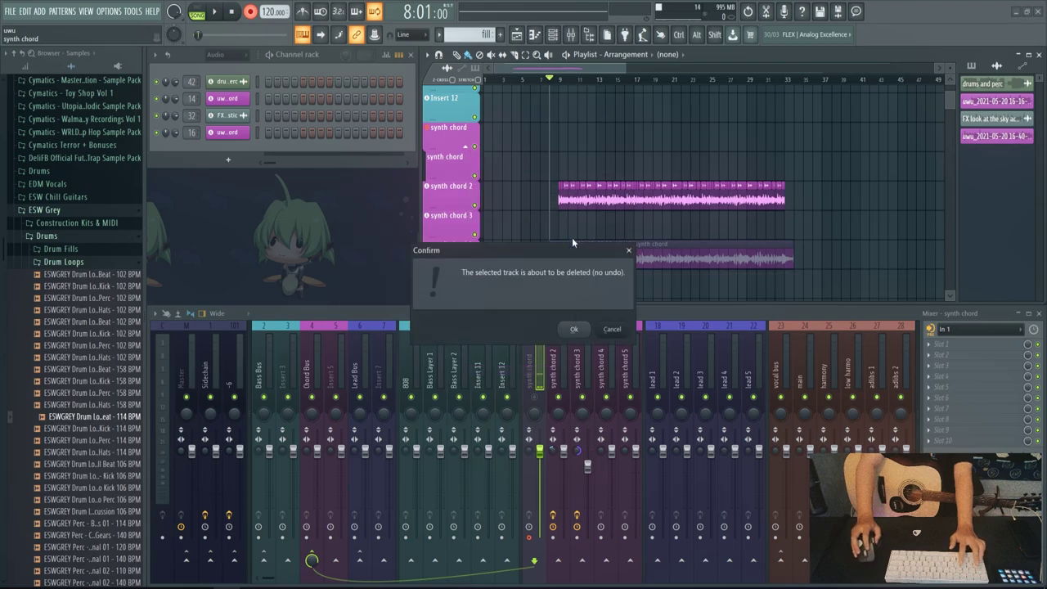
pyautogui.click(575, 328)
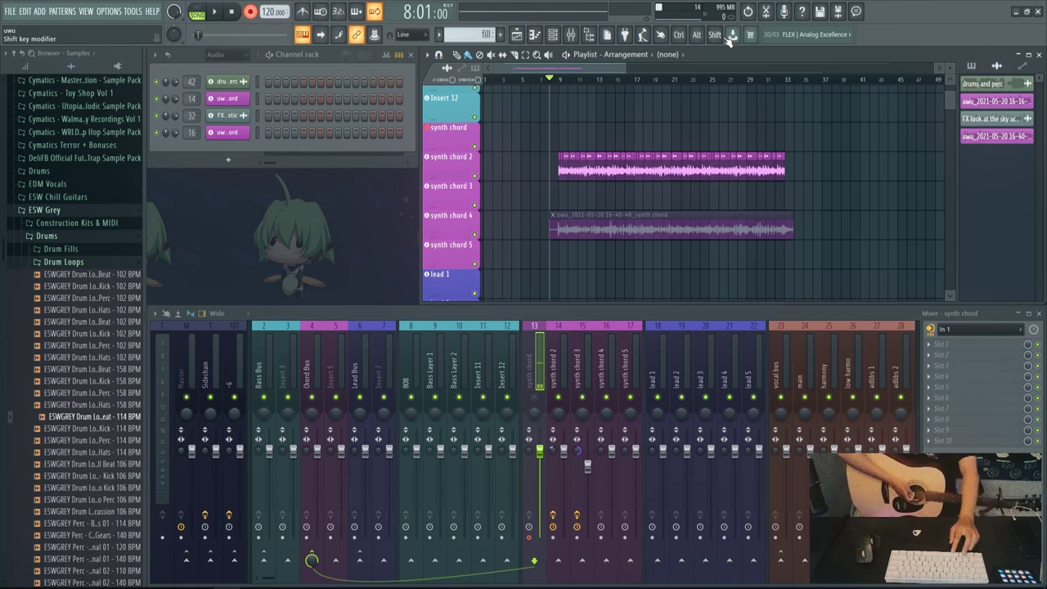
# Record the bass part on guitar into the synth chord track from bar 8, restarting after two short takes.
pyautogui.press('space')
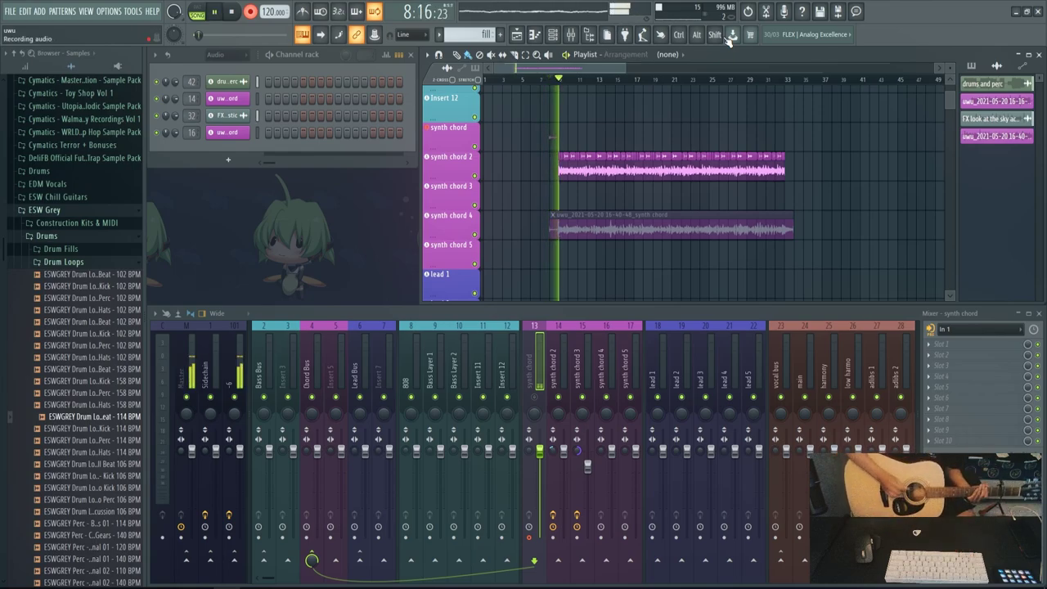
pyautogui.press('space')
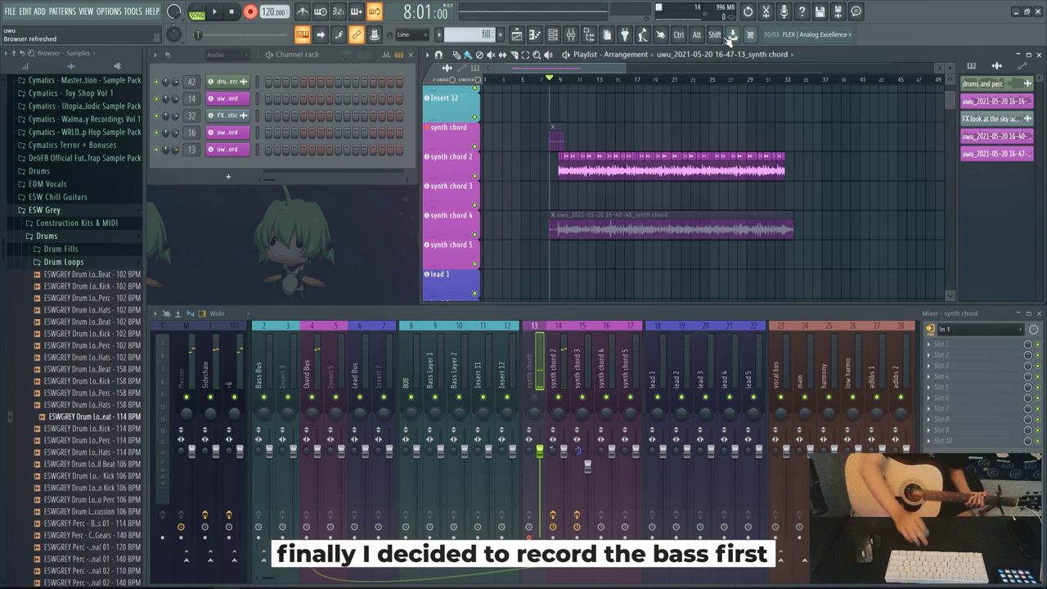
pyautogui.press('space')
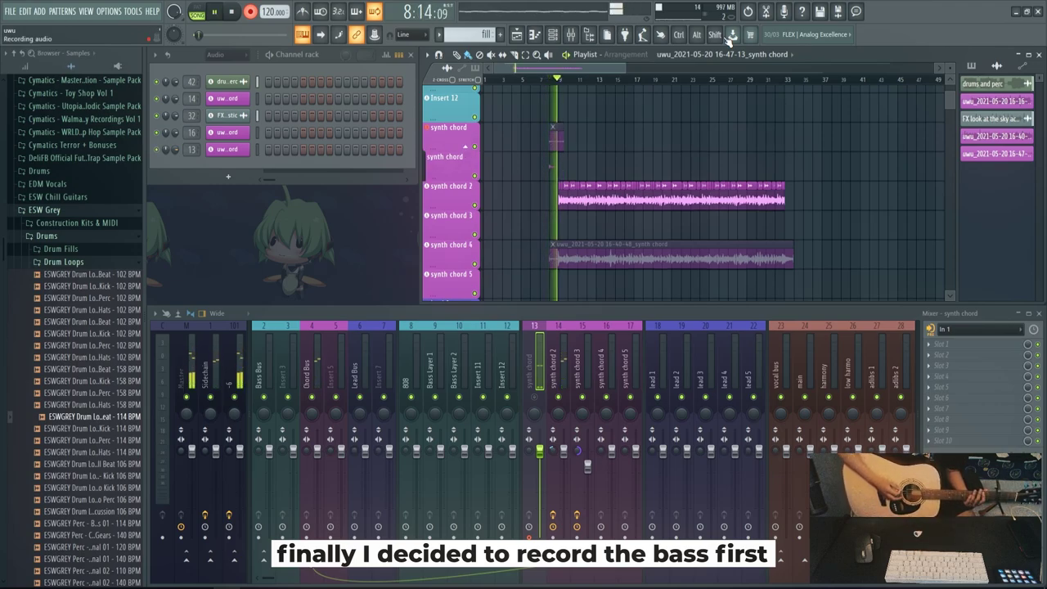
pyautogui.press('space')
pyautogui.press('space')
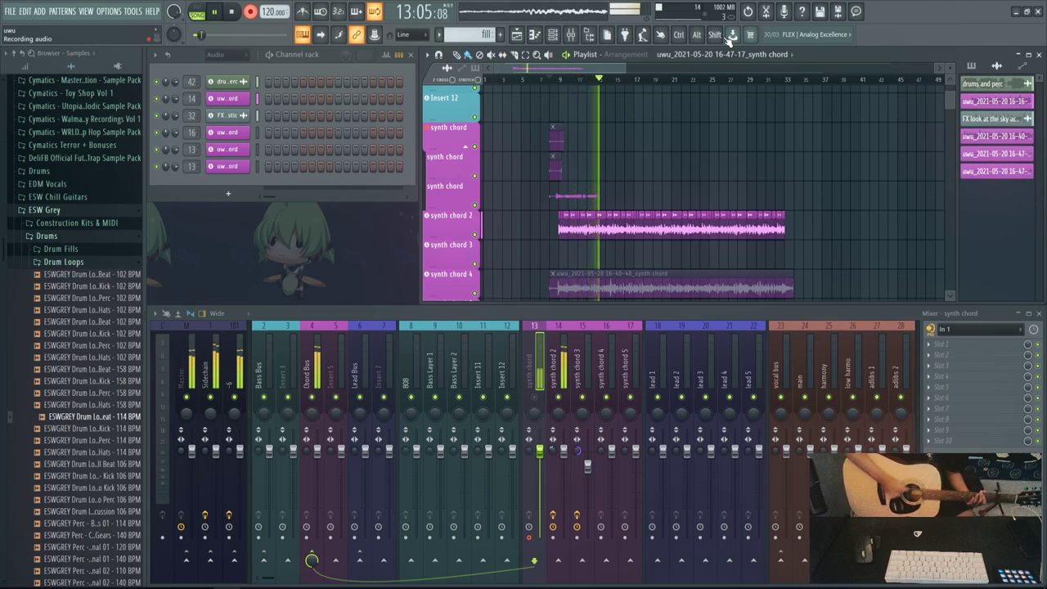
pyautogui.press('space')
pyautogui.press('space')
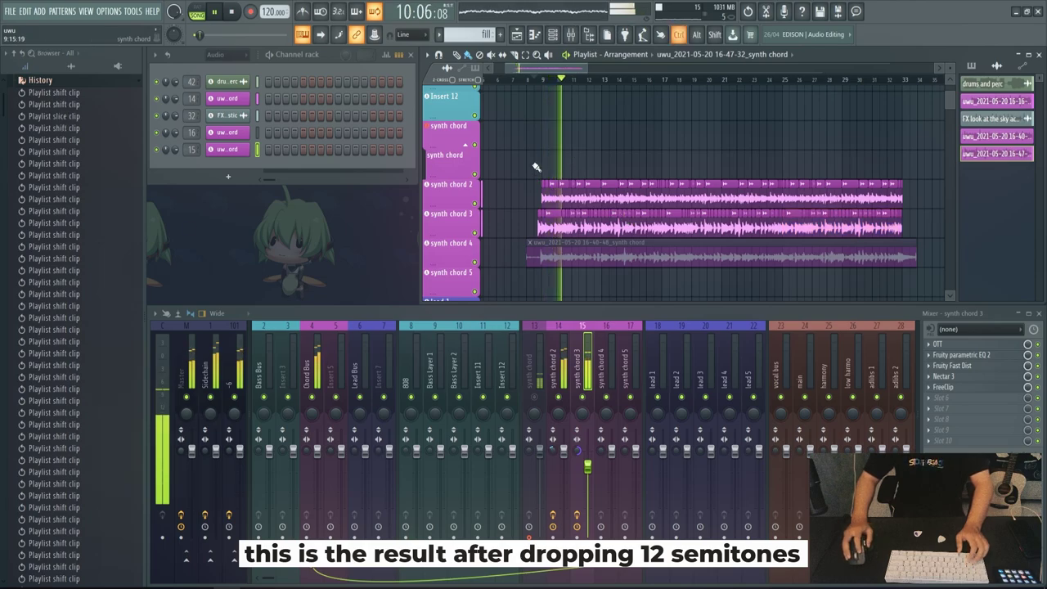
# Play the sliced synth chord 2 and synth chord 3 clips together from bar 8 to check the lowered bass.
pyautogui.press('space')
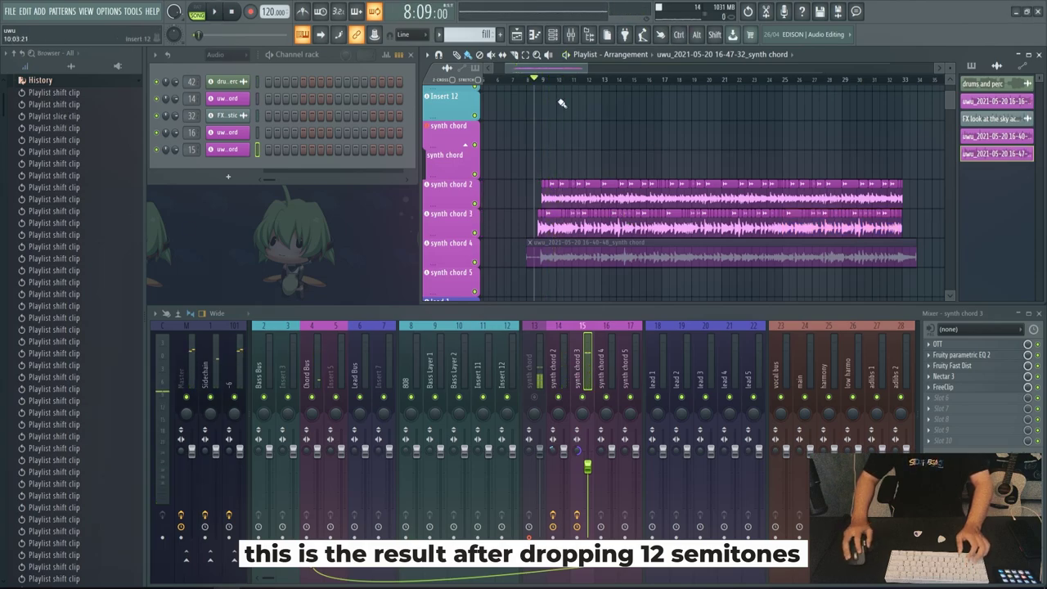
pyautogui.press('space')
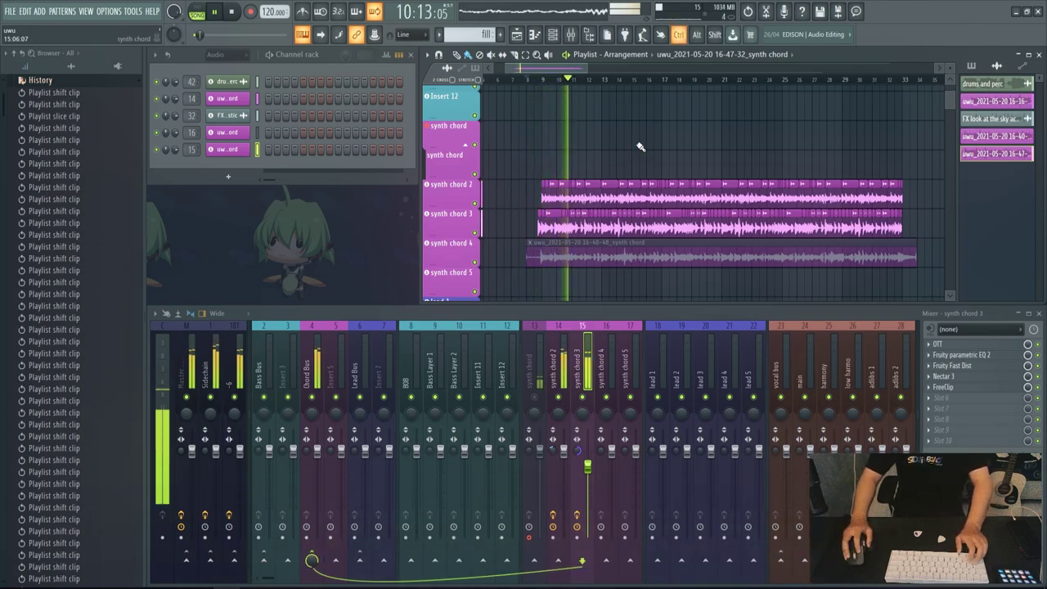
# Open the Electric Piano piano roll for Pattern 1 and audition keys between D5 and A4 over the chords.
pyautogui.scroll(-2, 671, 147)
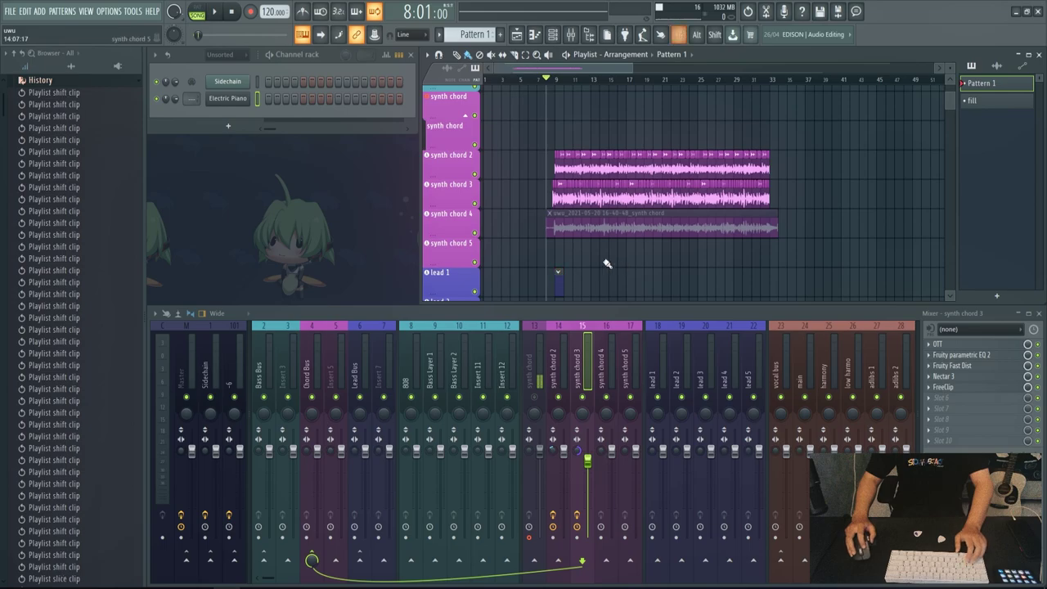
pyautogui.rightClick(244, 93)
pyautogui.click(279, 102)
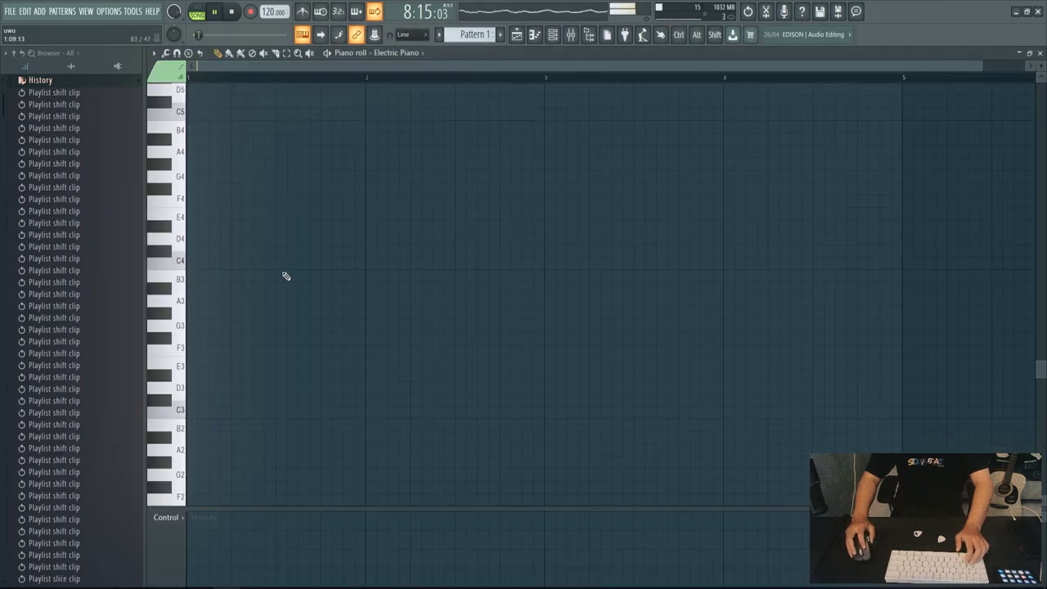
pyautogui.scroll(4, 177, 250)
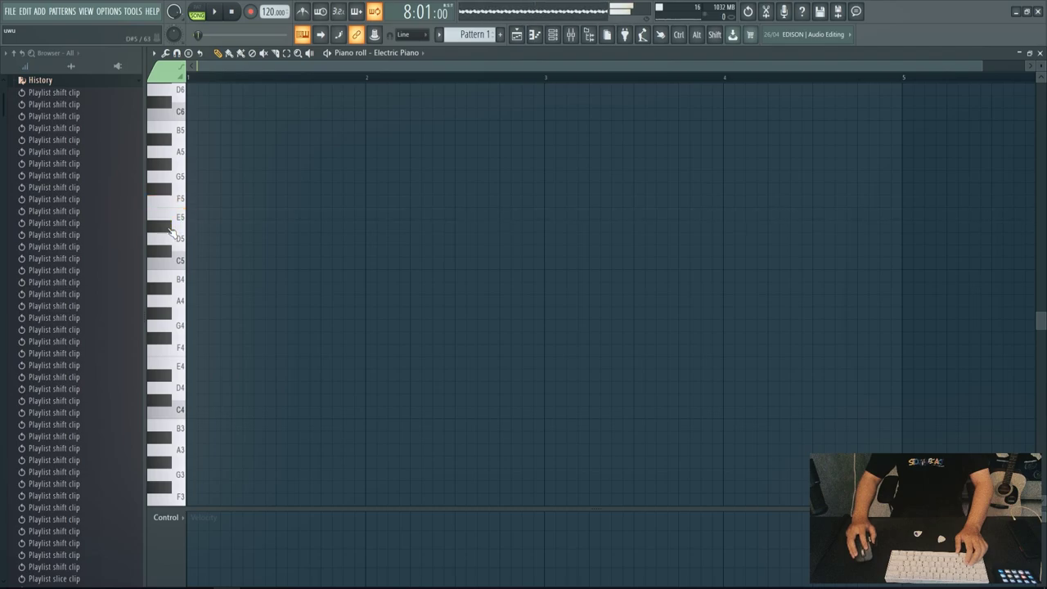
pyautogui.moveTo(179, 246); pyautogui.dragTo(184, 301)
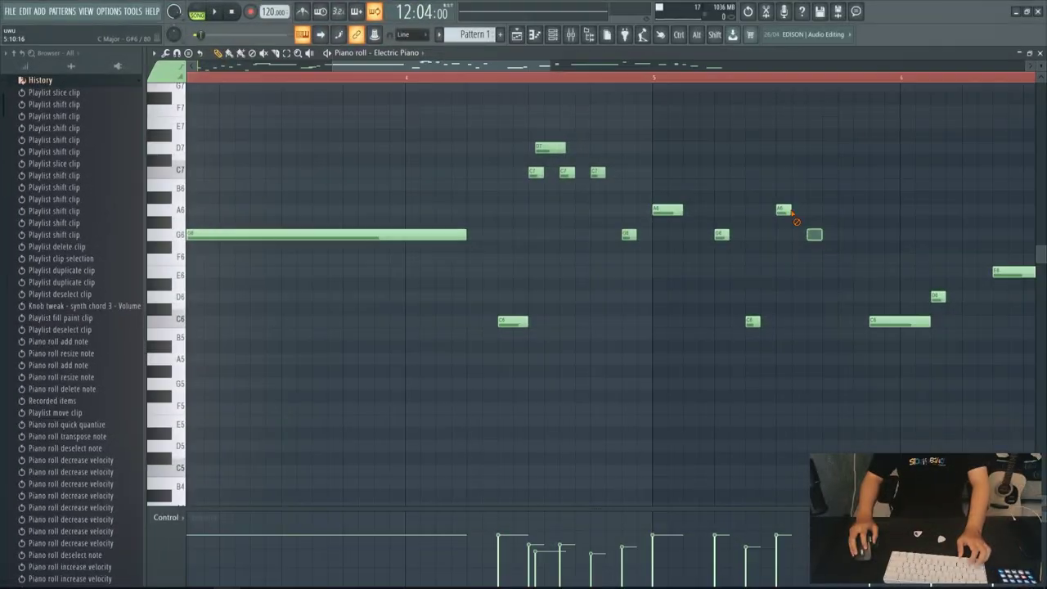
# Add short E6 and D6 notes in the second half of bar 5 and listen to the melody.
pyautogui.click(783, 275)
pyautogui.click(813, 297)
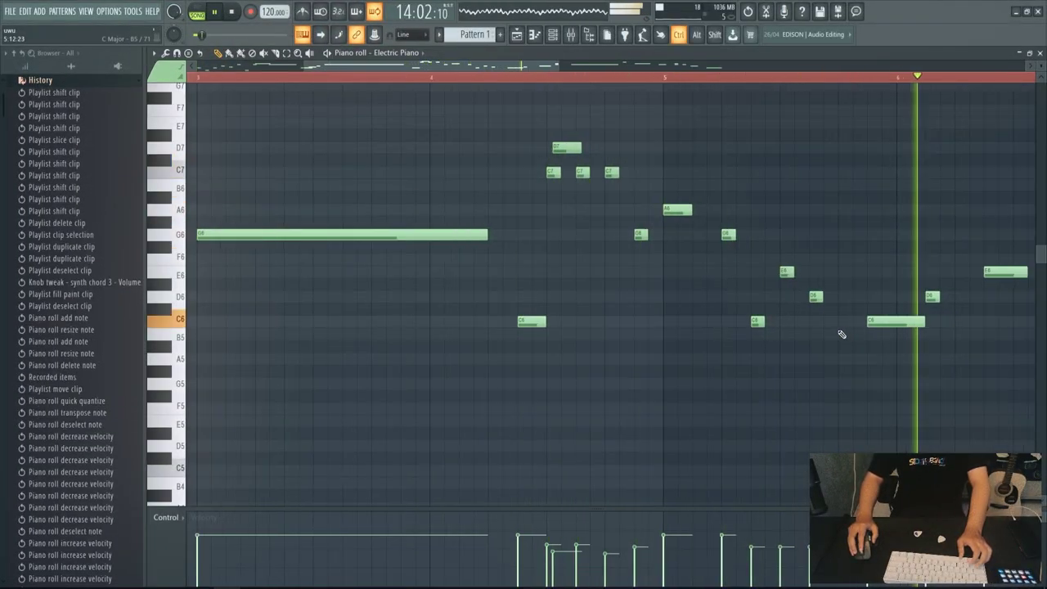
pyautogui.keyDown('ctrl'); pyautogui.scroll(-4, 843, 327); pyautogui.keyUp('ctrl')
pyautogui.press('space')
pyautogui.keyDown('ctrl'); pyautogui.scroll(3, 861, 283); pyautogui.keyUp('ctrl')
# Add an A6 note near the end of bar 6, starting slightly after the short G6, and lengthen it.
pyautogui.click(841, 210)
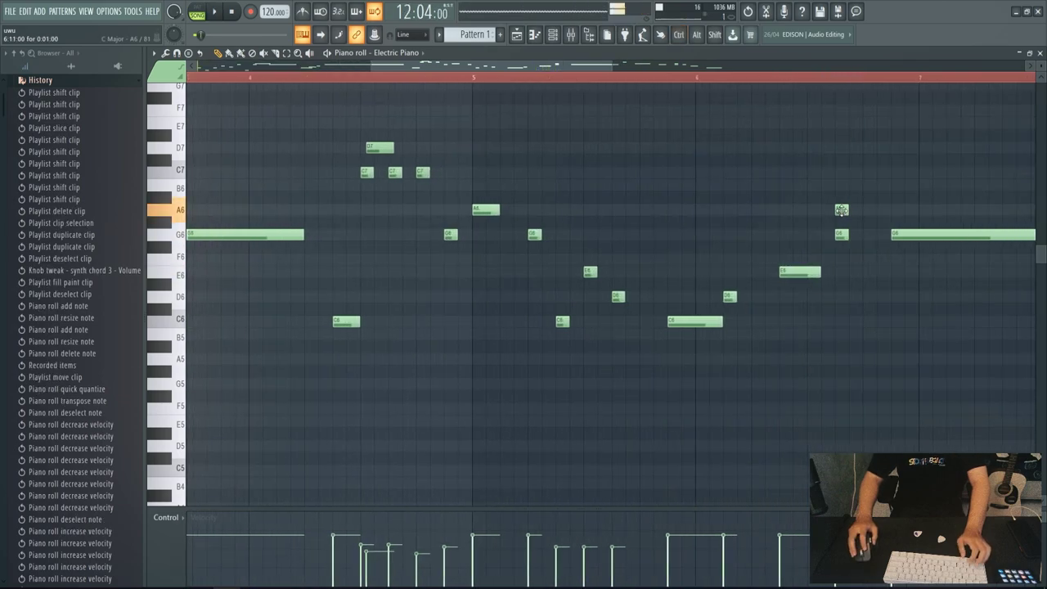
pyautogui.keyDown('ctrl'); pyautogui.scroll(2, 853, 210); pyautogui.keyUp('ctrl')
pyautogui.keyDown('alt'); pyautogui.moveTo(859, 212); pyautogui.dragTo(872, 212); pyautogui.keyUp('alt')
# Lower the velocities of the overlapping G6 and A6 notes near the end of bar 6.
pyautogui.keyDown('ctrl'); pyautogui.moveTo(873, 193); pyautogui.dragTo(844, 242); pyautogui.keyUp('ctrl')
pyautogui.keyDown('alt'); pyautogui.scroll(-10, 856, 250); pyautogui.keyUp('alt')
pyautogui.keyDown('ctrl'); pyautogui.moveTo(870, 193); pyautogui.dragTo(830, 257); pyautogui.keyUp('ctrl')
pyautogui.keyDown('alt'); pyautogui.scroll(3, 830, 256); pyautogui.keyUp('alt')
pyautogui.keyDown('ctrl'); pyautogui.scroll(-1, 856, 289); pyautogui.keyUp('ctrl')
pyautogui.keyDown('ctrl'); pyautogui.moveTo(852, 196); pyautogui.dragTo(867, 222); pyautogui.keyUp('ctrl')
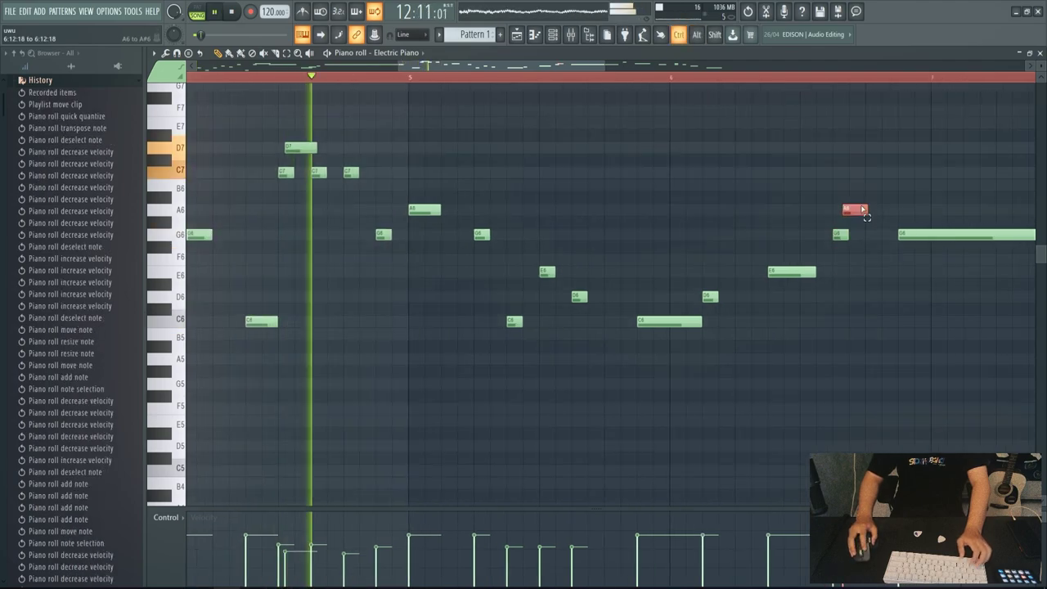
pyautogui.keyDown('alt'); pyautogui.scroll(2, 871, 246); pyautogui.keyUp('alt')
pyautogui.keyDown('ctrl'); pyautogui.click(858, 303); pyautogui.keyUp('ctrl')
# Play the melody through bars 5 to 8, replaying the passage around the C7 note in bar 7.
pyautogui.keyDown('ctrl'); pyautogui.scroll(-2, 844, 314); pyautogui.keyUp('ctrl')
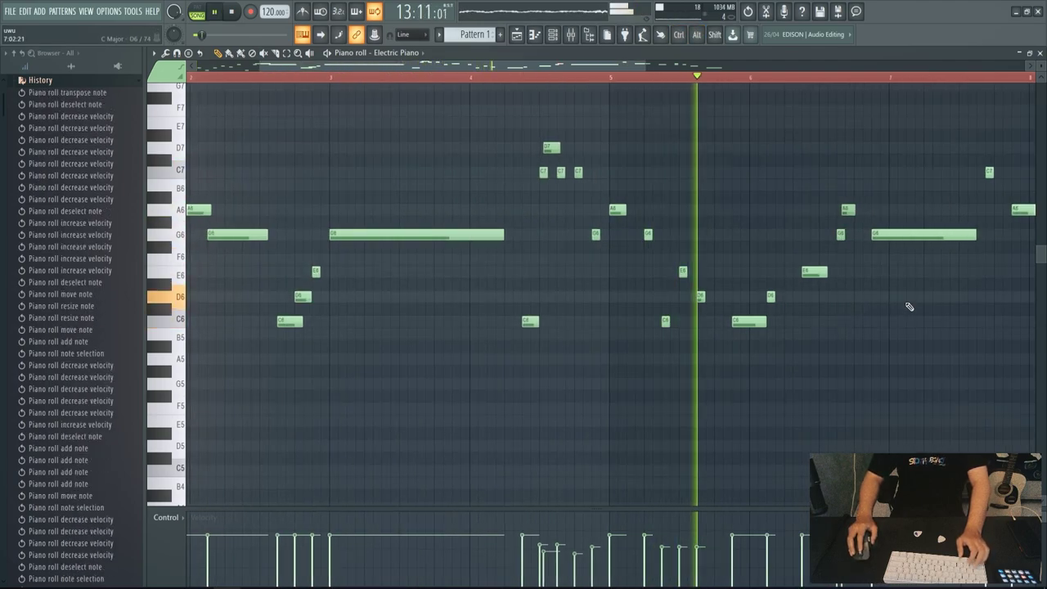
pyautogui.moveTo(907, 305); pyautogui.dragTo(745, 301)
pyautogui.keyDown('ctrl'); pyautogui.scroll(-1, 784, 298); pyautogui.keyUp('ctrl')
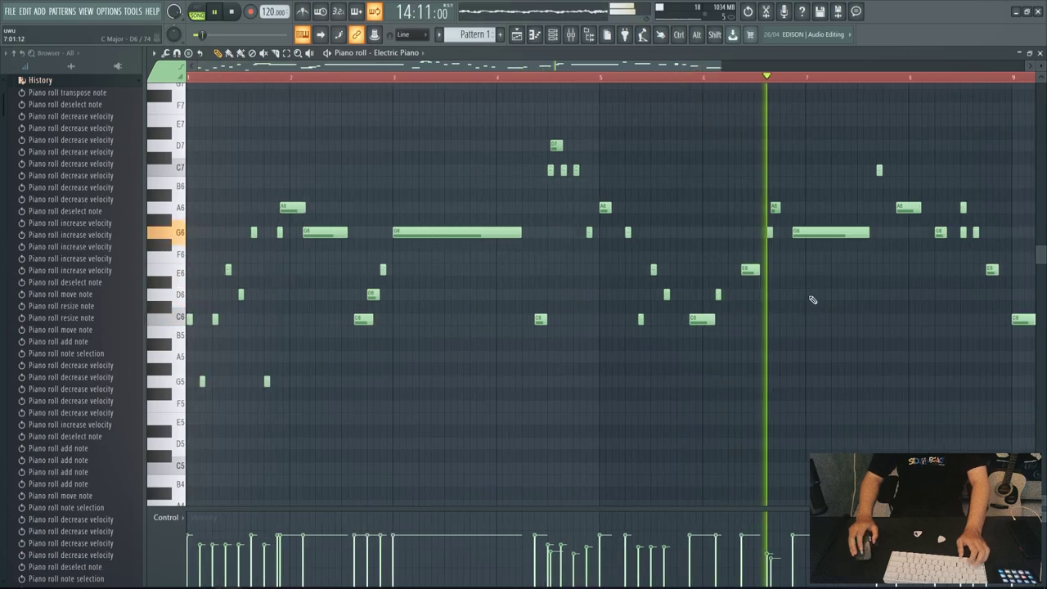
pyautogui.keyDown('ctrl'); pyautogui.scroll(-1, 778, 299); pyautogui.keyUp('ctrl')
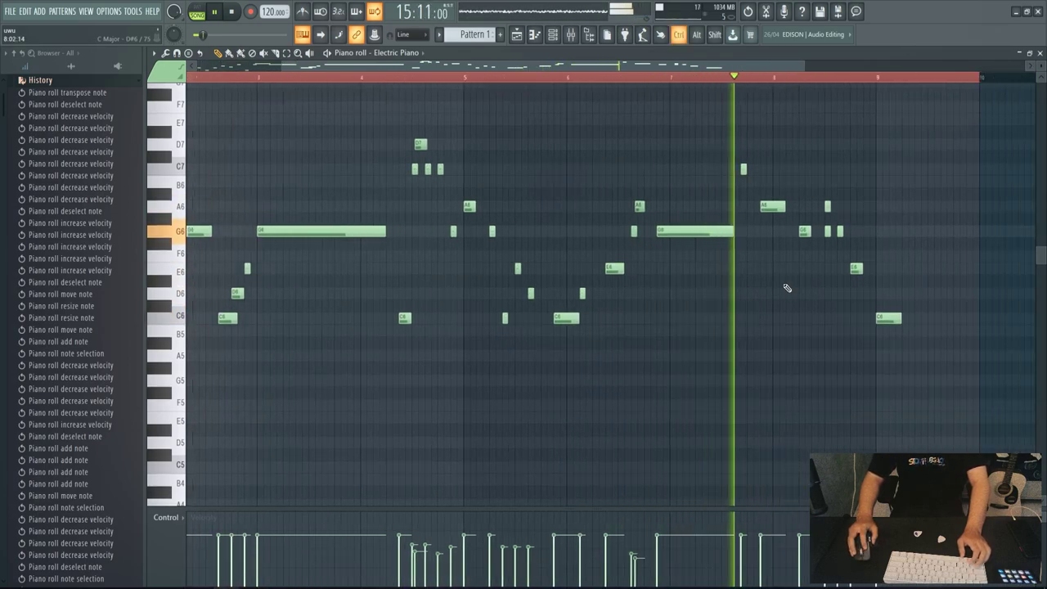
pyautogui.keyDown('ctrl'); pyautogui.scroll(6, 784, 291); pyautogui.keyUp('ctrl')
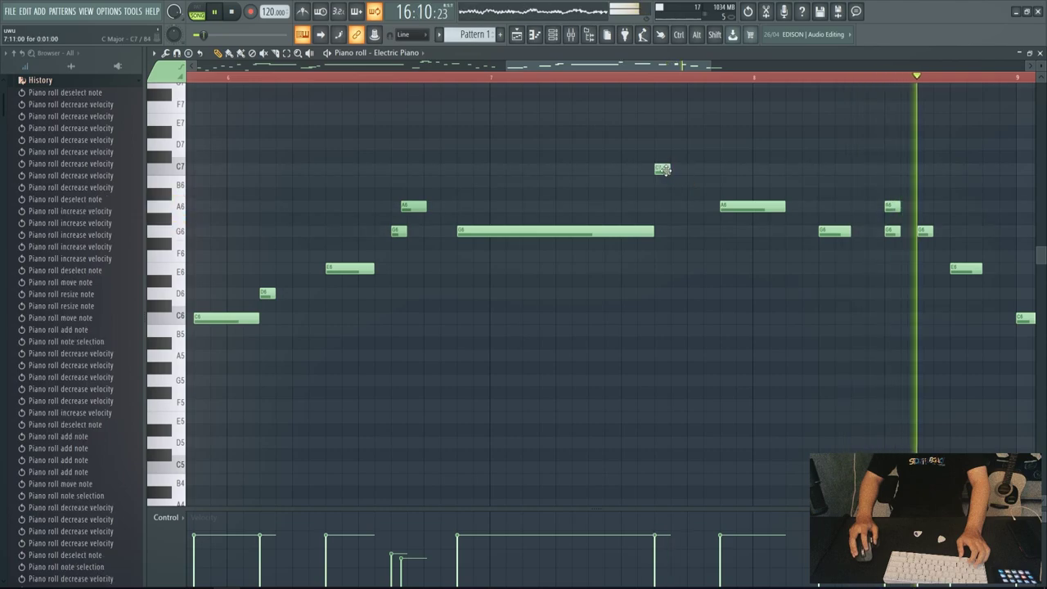
pyautogui.keyDown('ctrl'); pyautogui.scroll(-3, 748, 270); pyautogui.keyUp('ctrl')
pyautogui.press('space')
pyautogui.press('space')
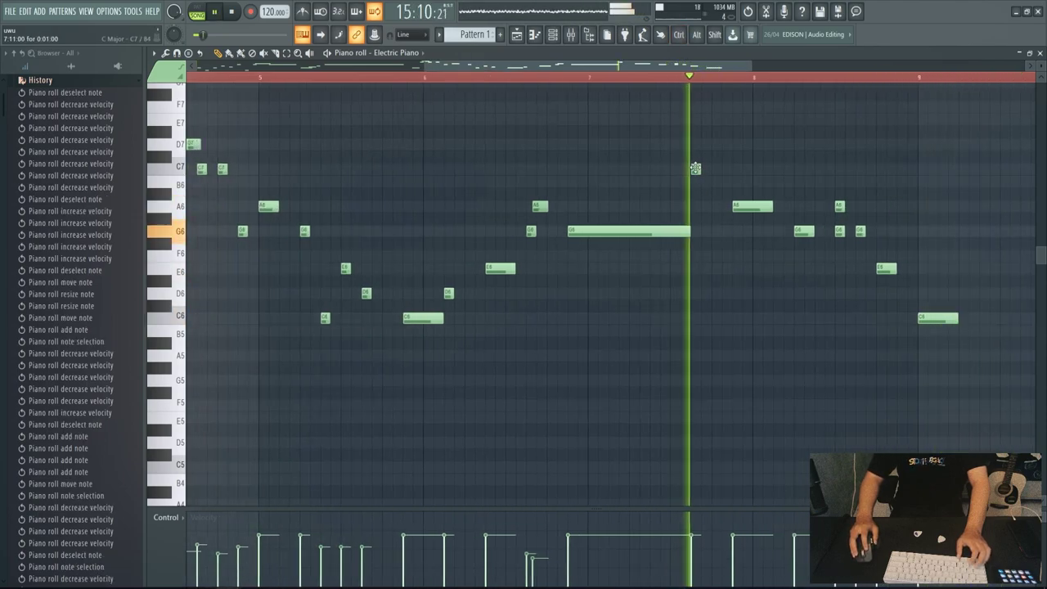
# Lower the velocity of the C7 note in bar 7 and replay the passage.
pyautogui.press('space')
pyautogui.press('space')
pyautogui.keyDown('ctrl'); pyautogui.click(697, 170); pyautogui.keyUp('ctrl')
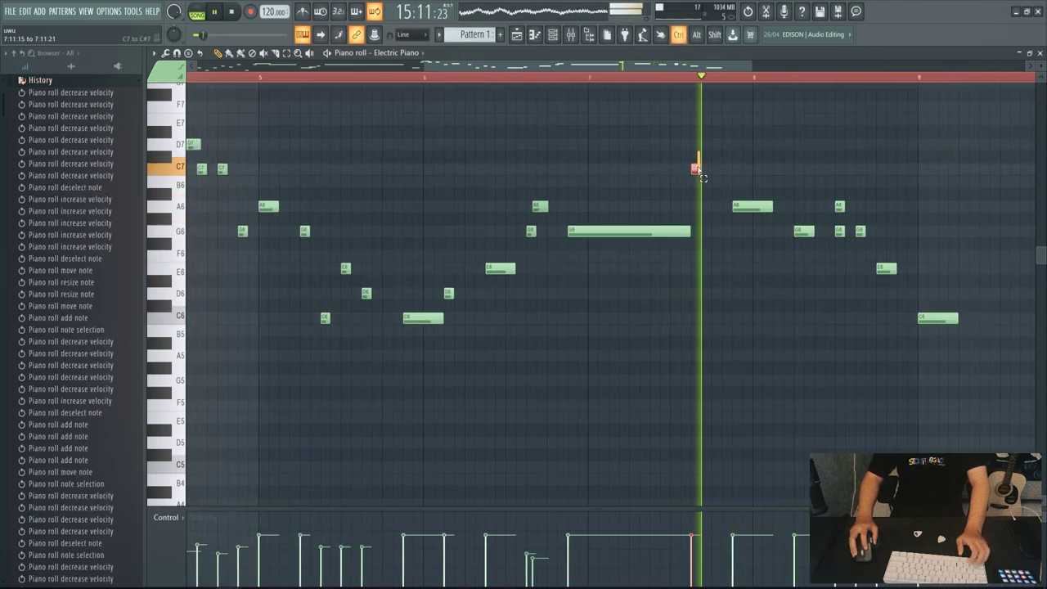
pyautogui.press('space')
pyautogui.keyDown('alt'); pyautogui.scroll(-3, 705, 189); pyautogui.keyUp('alt')
# Move the first G6 note in bar 8 earlier so it directly follows the long A6, and play it.
pyautogui.press('space')
pyautogui.keyDown('ctrl'); pyautogui.click(750, 262); pyautogui.keyUp('ctrl')
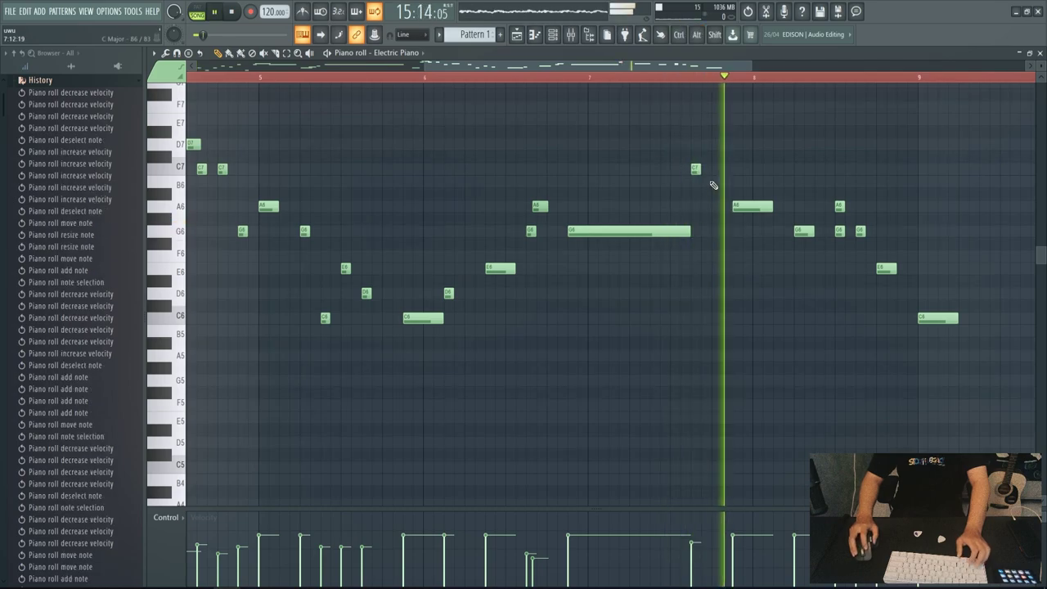
pyautogui.press('space')
pyautogui.press('space')
pyautogui.moveTo(803, 231); pyautogui.dragTo(783, 231)
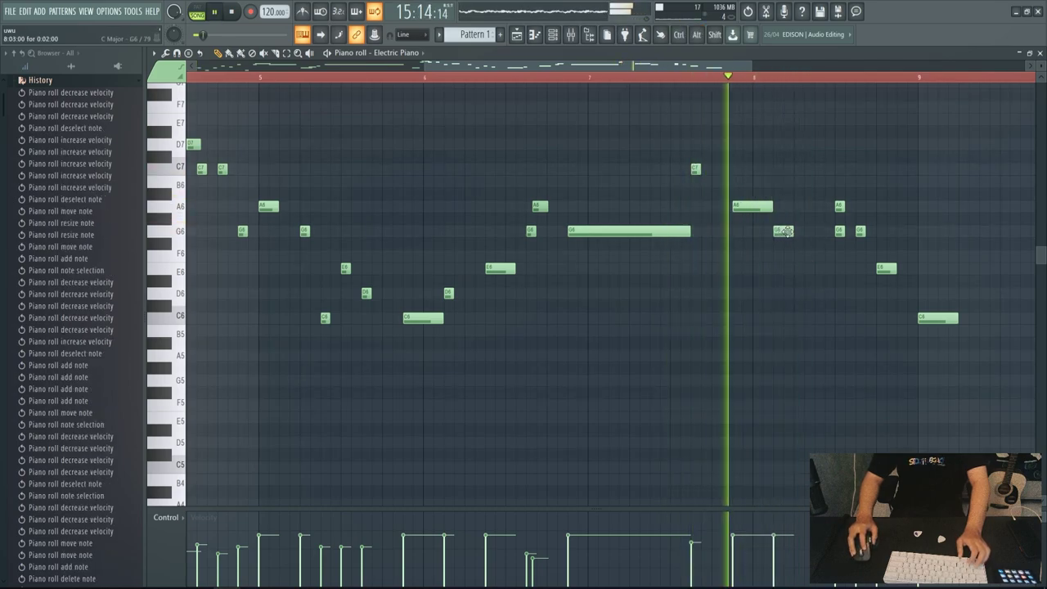
# Shift the short A6 note in bar 8 slightly later than the G6 below it and play the phrase ending.
pyautogui.press('space')
pyautogui.keyDown('ctrl'); pyautogui.scroll(3, 846, 232); pyautogui.keyUp('ctrl')
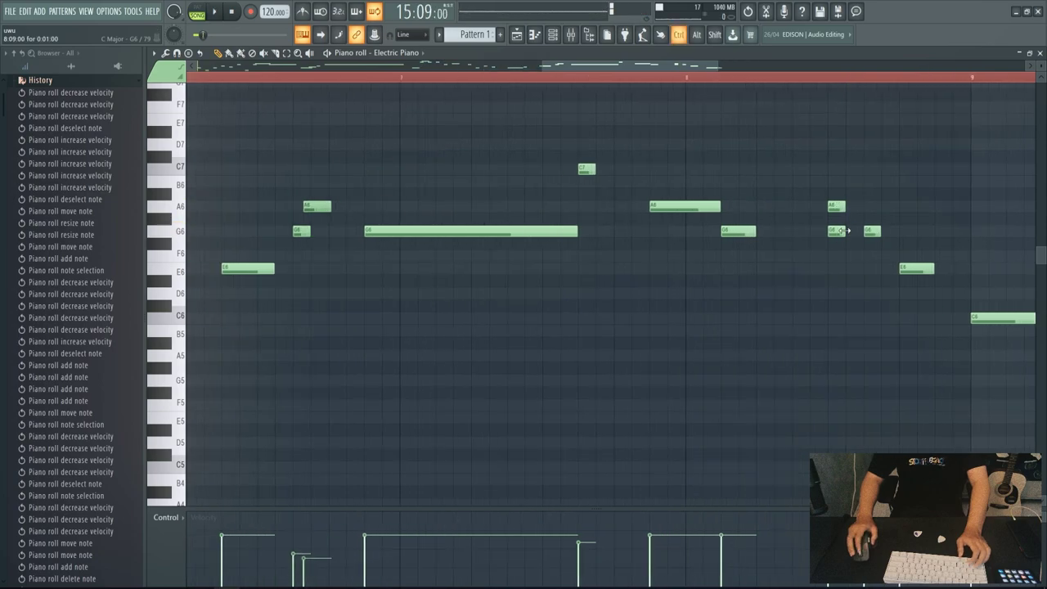
pyautogui.keyDown('alt'); pyautogui.moveTo(837, 207); pyautogui.dragTo(840, 208); pyautogui.keyUp('alt')
pyautogui.press('space')
pyautogui.keyDown('ctrl'); pyautogui.scroll(-5, 794, 280); pyautogui.keyUp('ctrl')
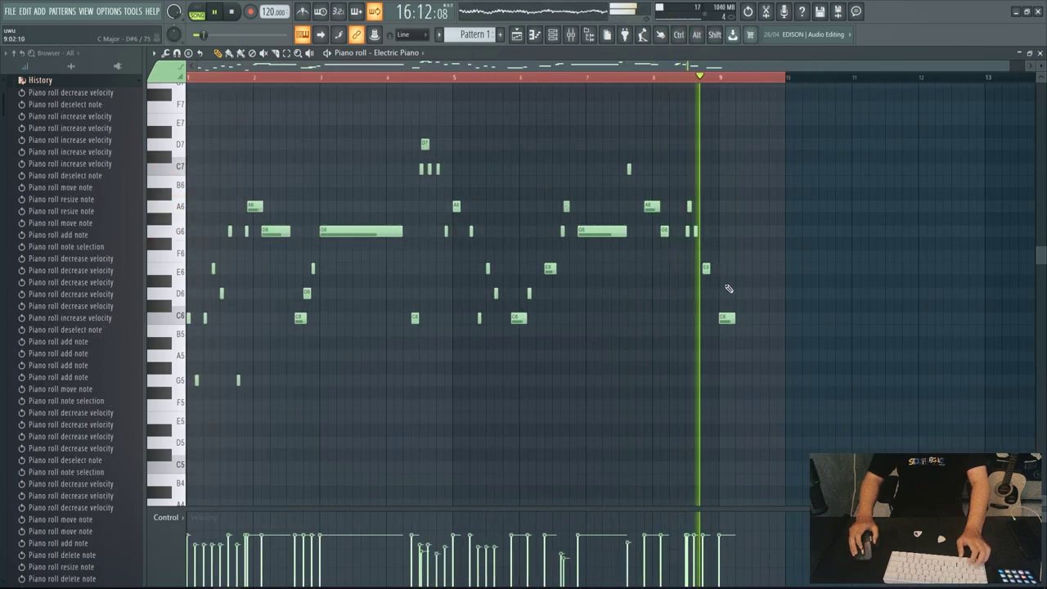
pyautogui.keyDown('ctrl'); pyautogui.scroll(2, 727, 290); pyautogui.keyUp('ctrl')
pyautogui.press('space')
# Close the piano roll and duplicate the Pattern 1 clip twice on the lead 1 track to fill bars 17 to 33.
pyautogui.press('Escape')
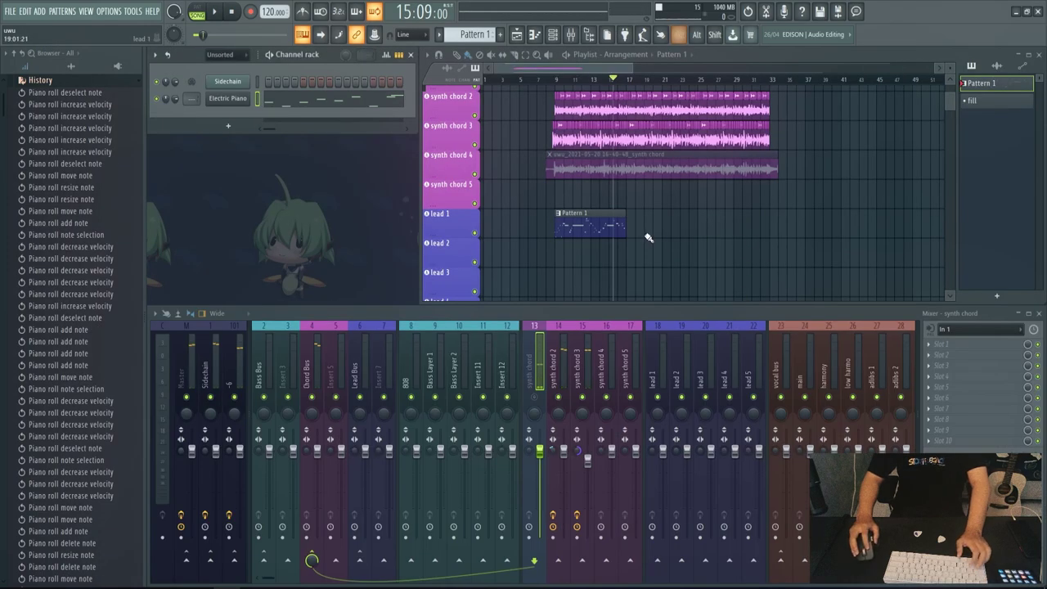
pyautogui.click(629, 227)
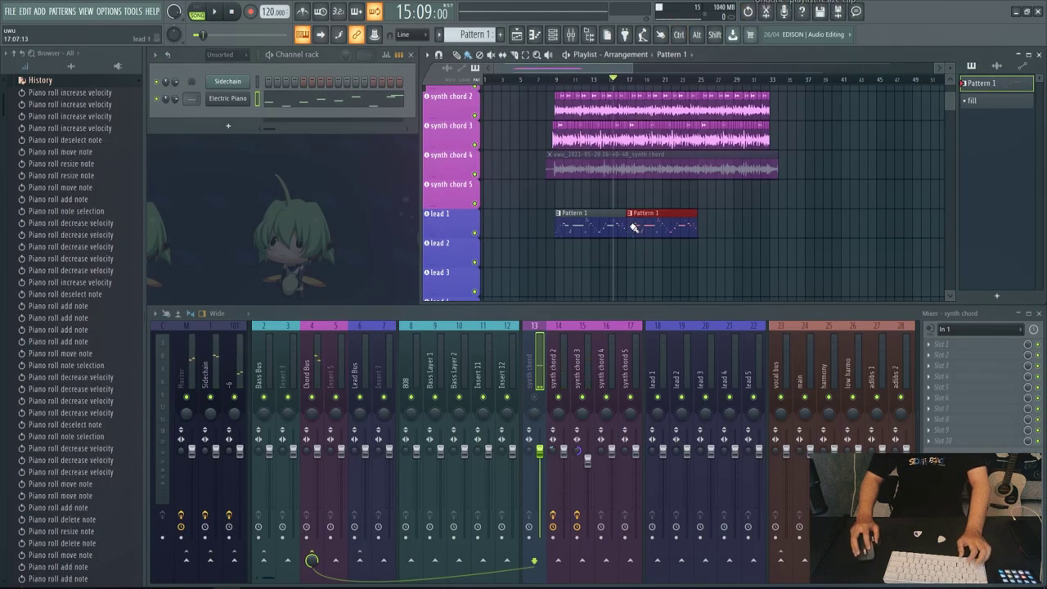
pyautogui.click(757, 272)
# Play the lead melody with the chord tracks and select the lead 1 mixer track.
pyautogui.press('space')
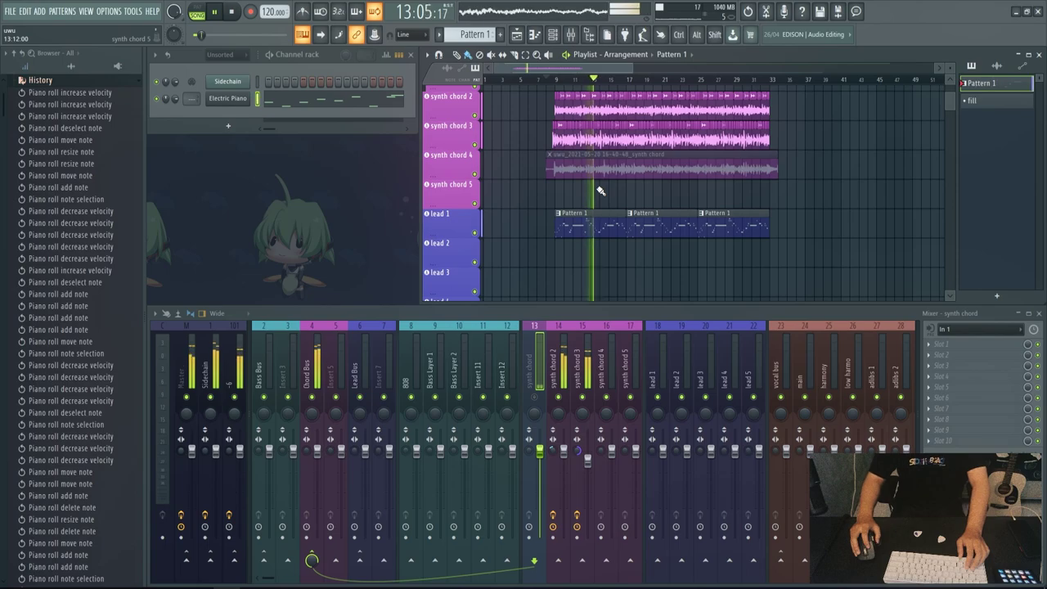
pyautogui.click(657, 358)
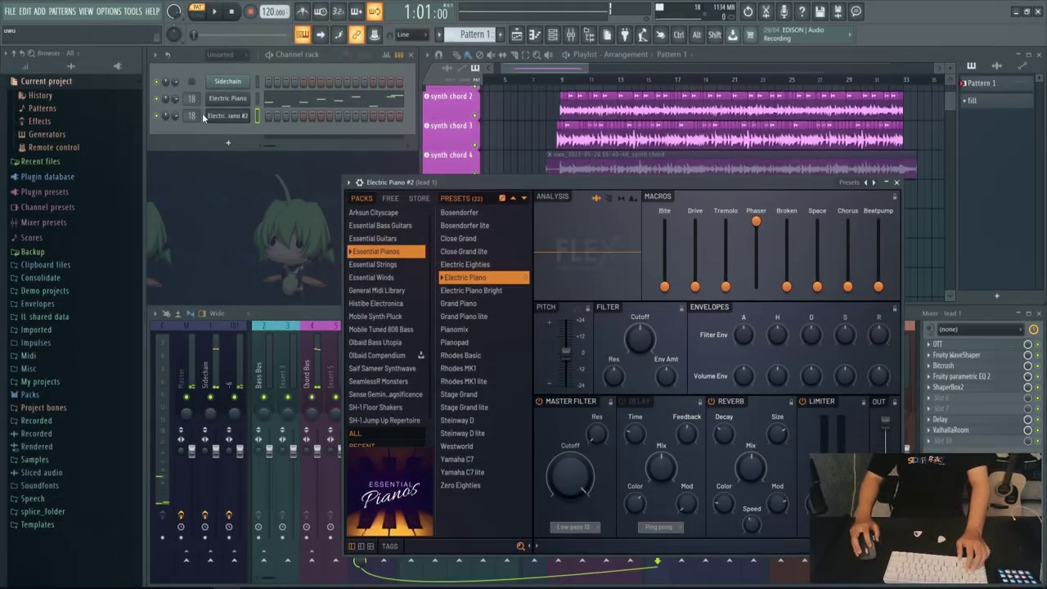
# Route the Electric Piano #2 channel to mixer track 19, paste the lead melody into it and play the pattern.
pyautogui.scroll(1, 203, 117)
pyautogui.click(256, 114)
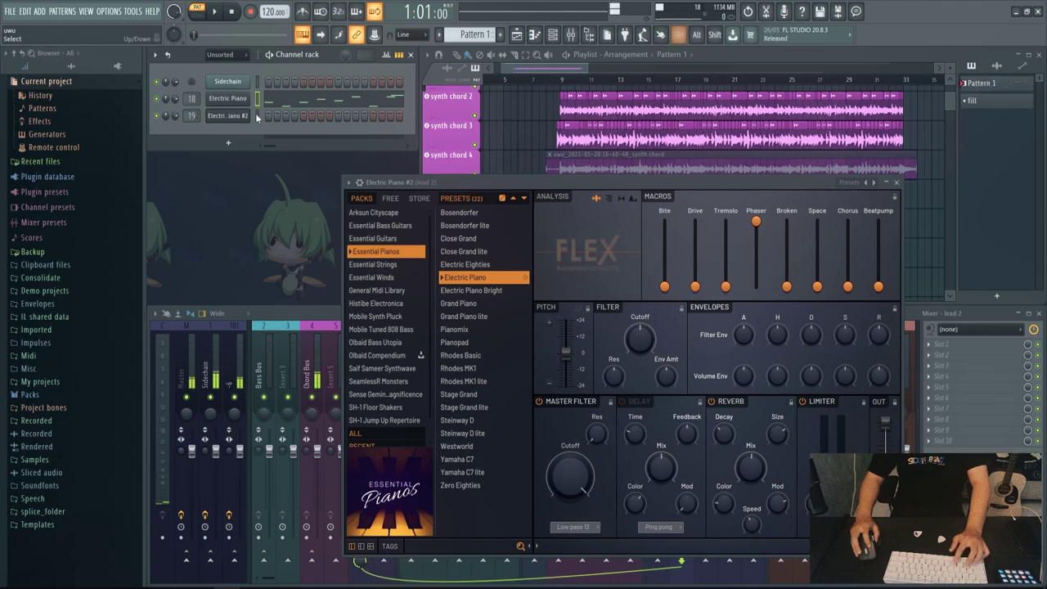
pyautogui.hotkey('ctrl', 'v')
pyautogui.press('space')
# Replace the Electric Piano #2 instrument with Serum, keeping the pasted melody, and stop playback.
pyautogui.rightClick(229, 118)
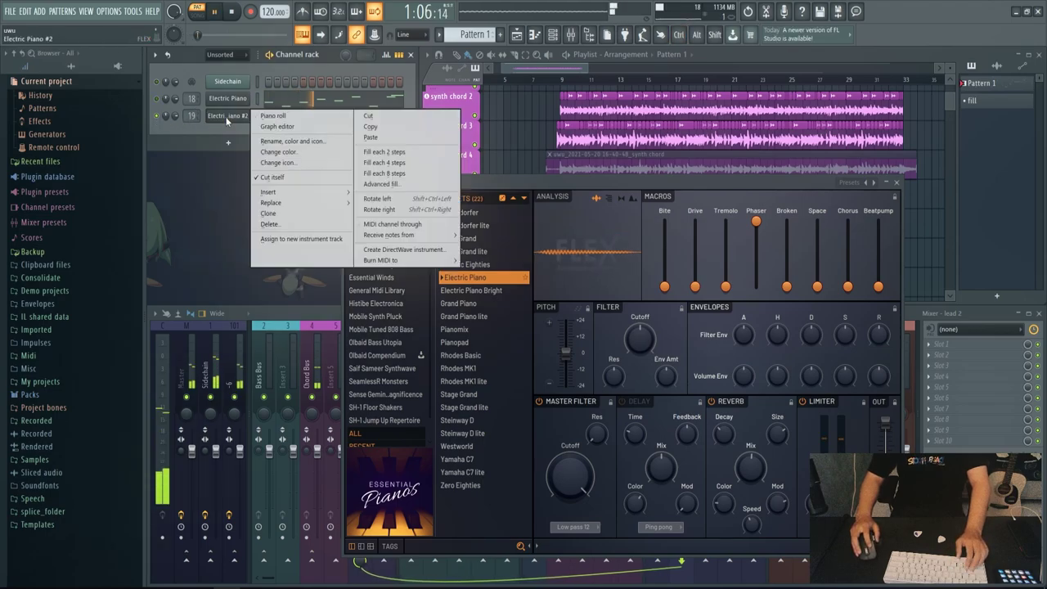
pyautogui.moveTo(272, 202)
pyautogui.click(392, 528)
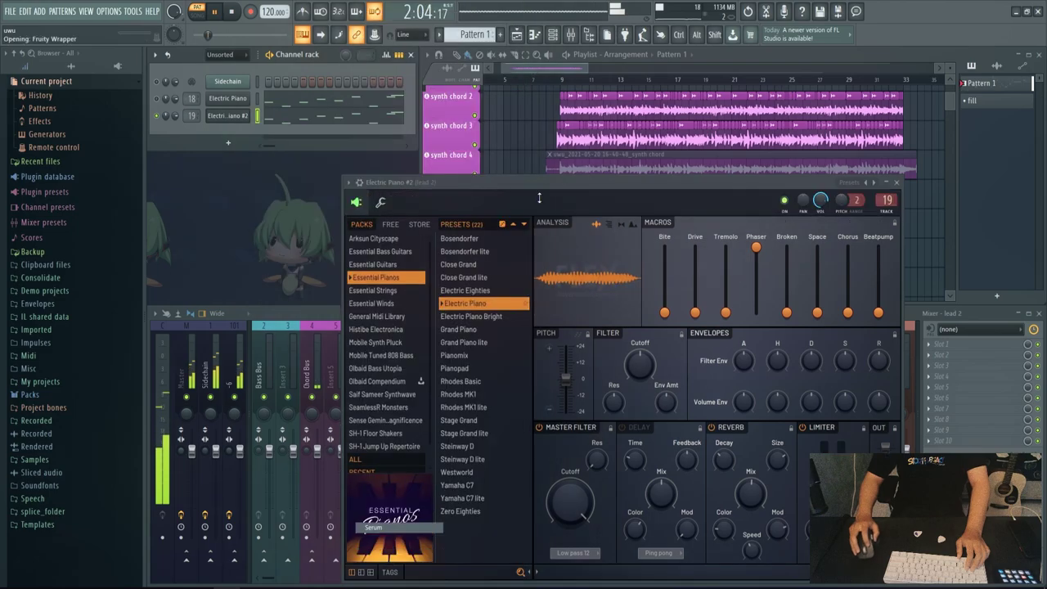
pyautogui.press('space')
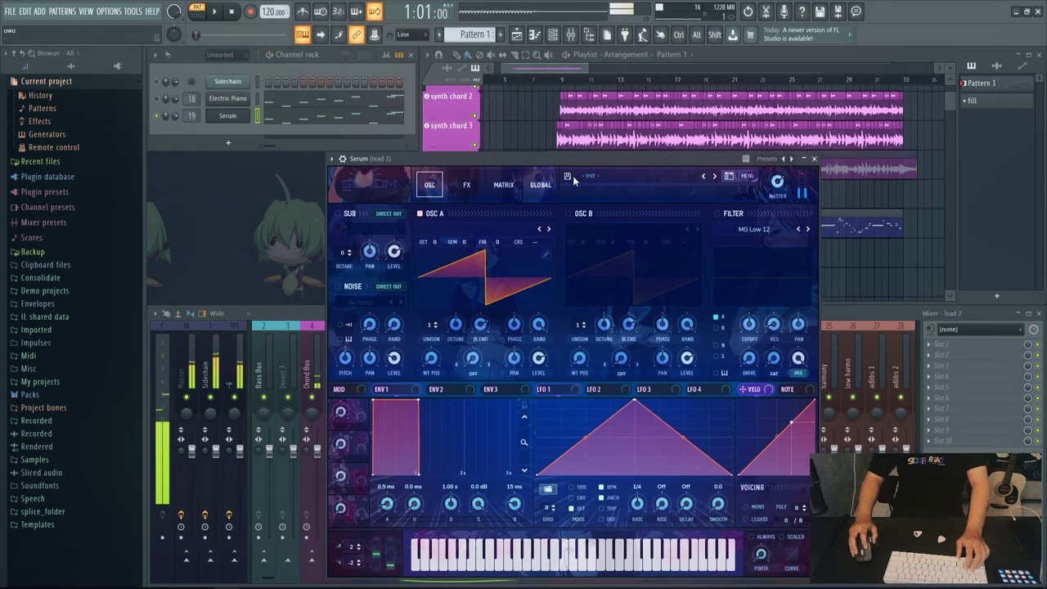
# Audition Serum's key_choir_aa preset from Miru - Porter Nurture with the melody, switch to key_choir_uu and close the synth.
pyautogui.click(582, 176)
pyautogui.moveTo(647, 267)
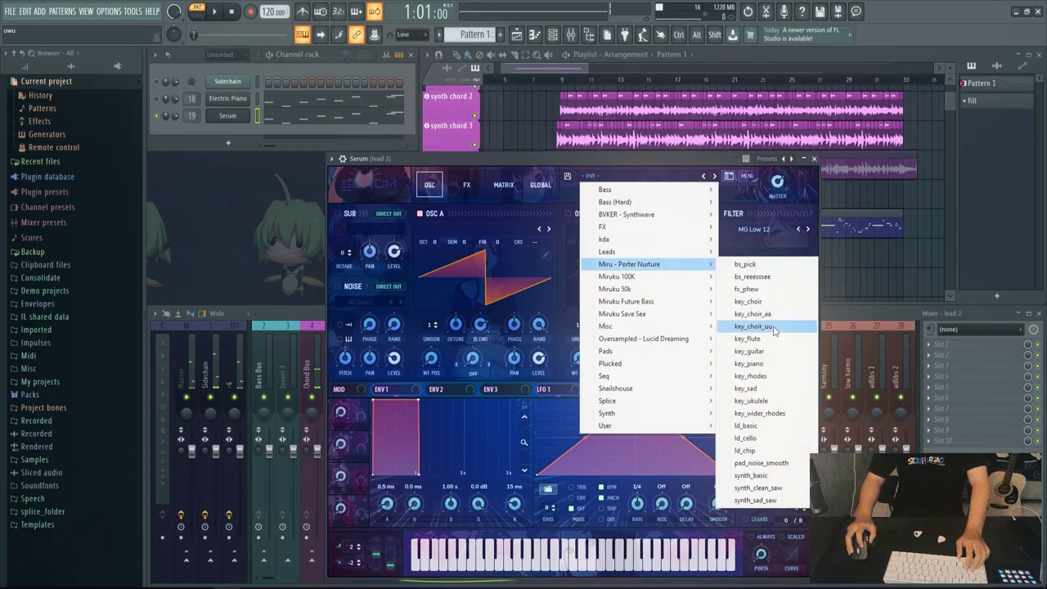
pyautogui.click(748, 314)
pyautogui.press('space')
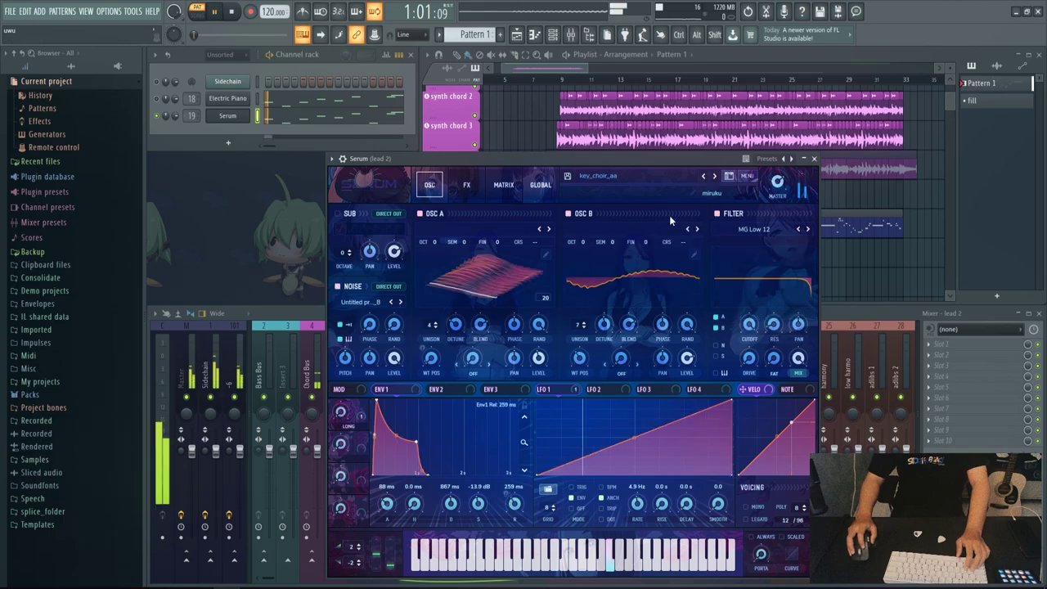
pyautogui.click(713, 175)
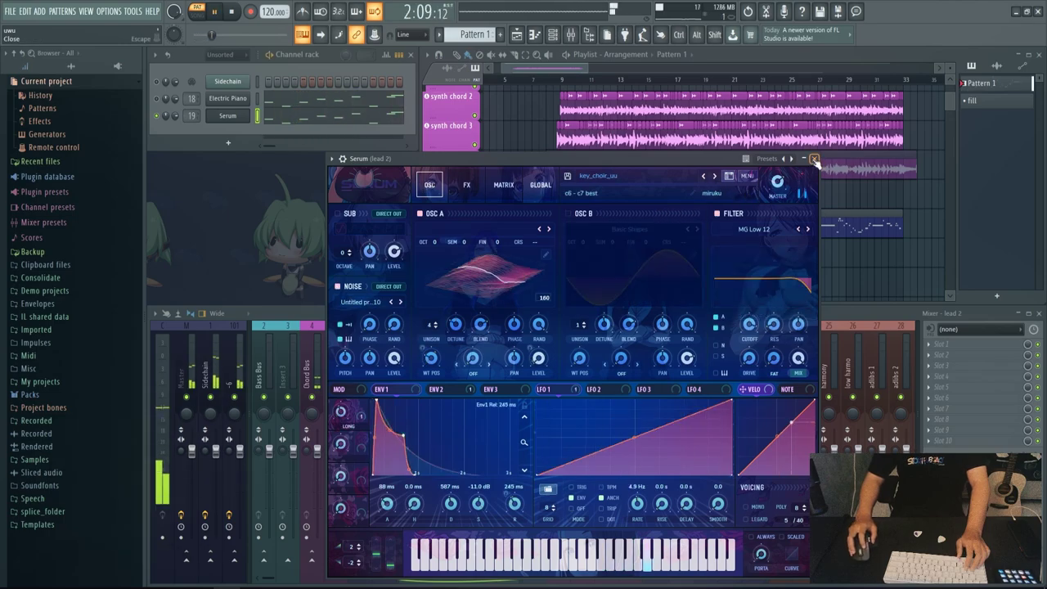
pyautogui.click(814, 159)
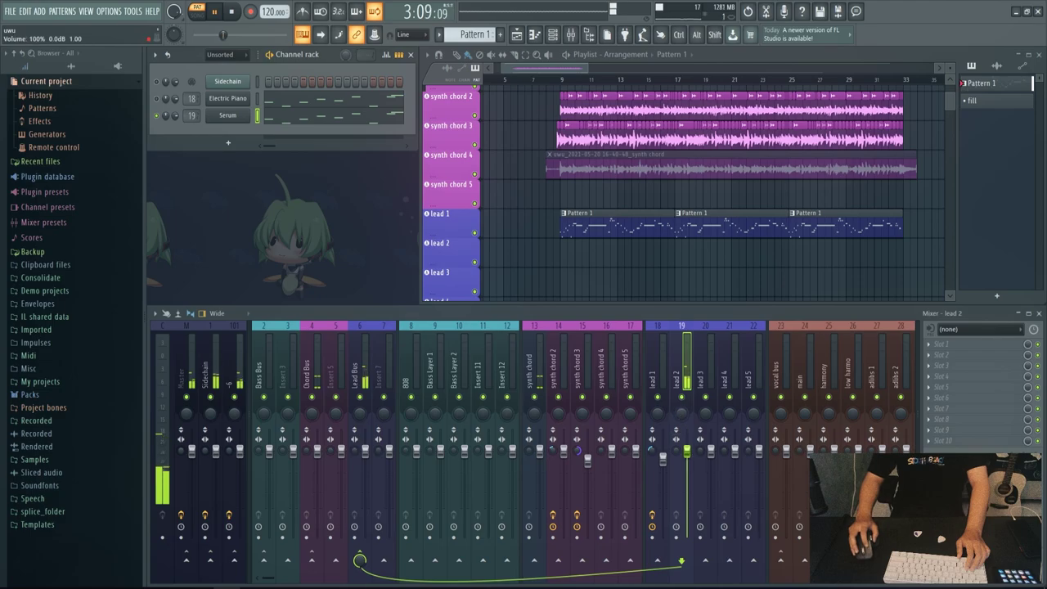
# Add Fruity Fast Dist to the first effect slot of the lead 2 mixer track and reduce its mix while listening.
pyautogui.click(932, 343)
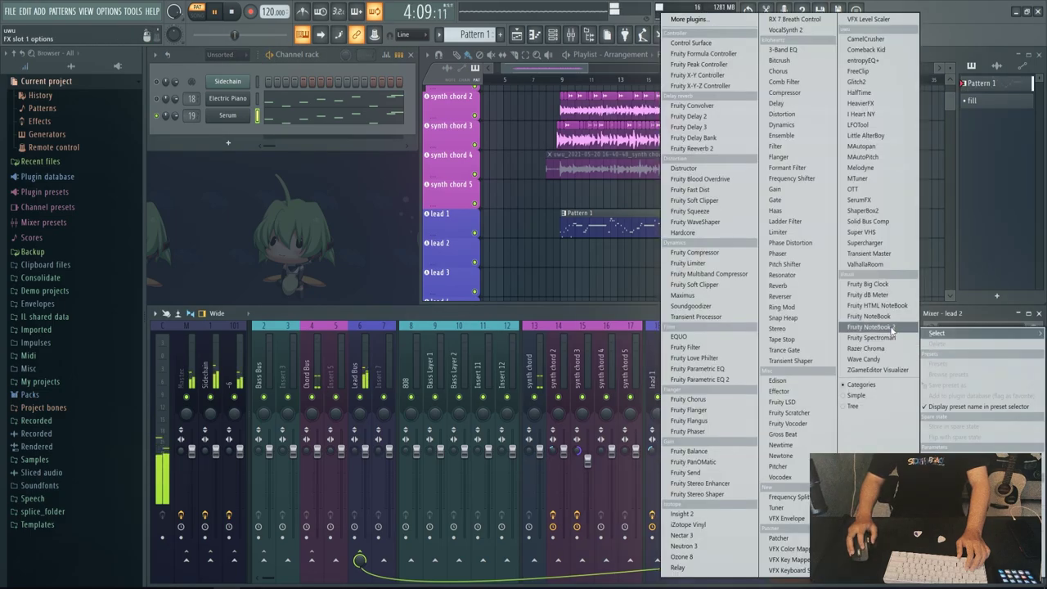
pyautogui.click(691, 190)
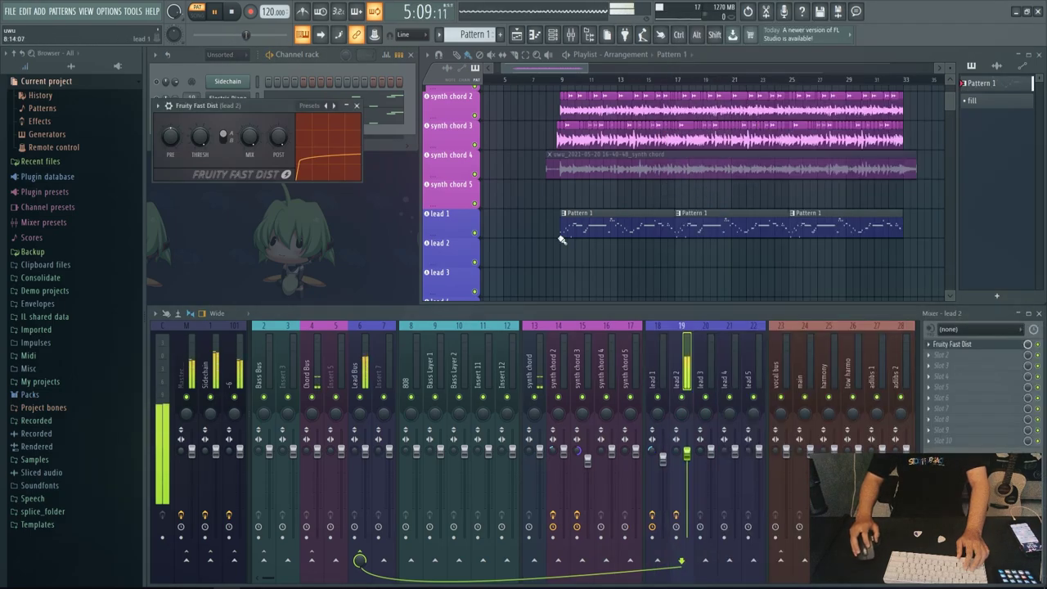
pyautogui.press('space')
pyautogui.moveTo(250, 137); pyautogui.dragTo(250, 155)
pyautogui.press('space')
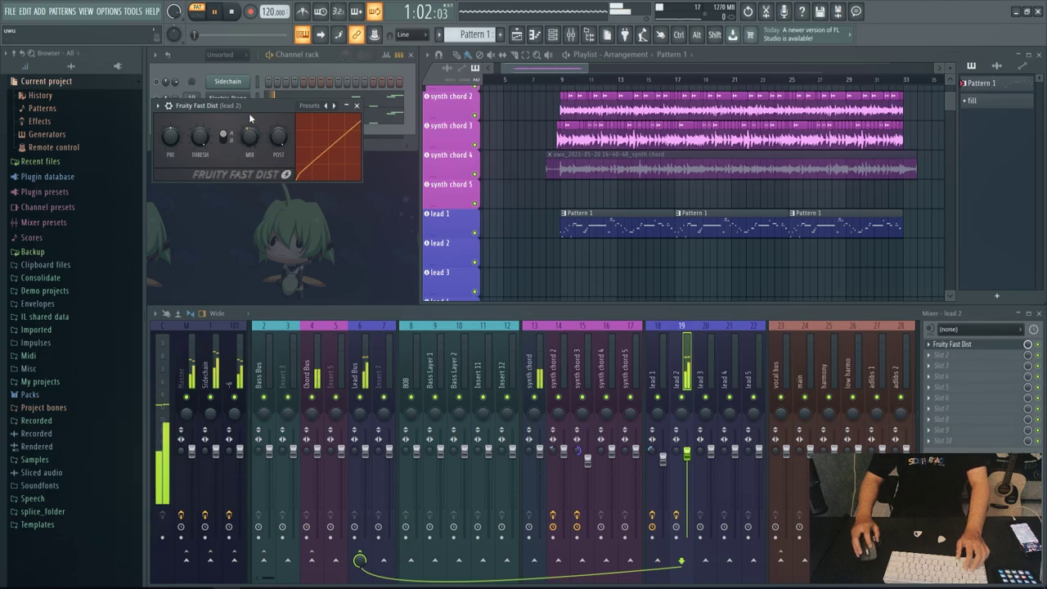
pyautogui.click(358, 107)
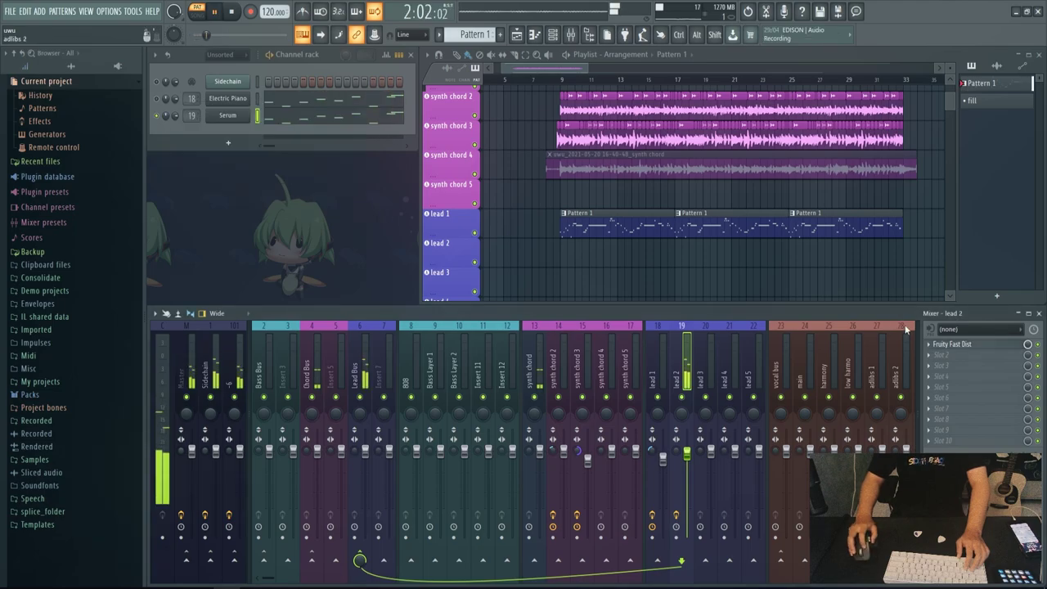
# Add OTT to the second effect slot of lead 2 with its depth at 49%.
pyautogui.click(966, 365)
pyautogui.click(859, 189)
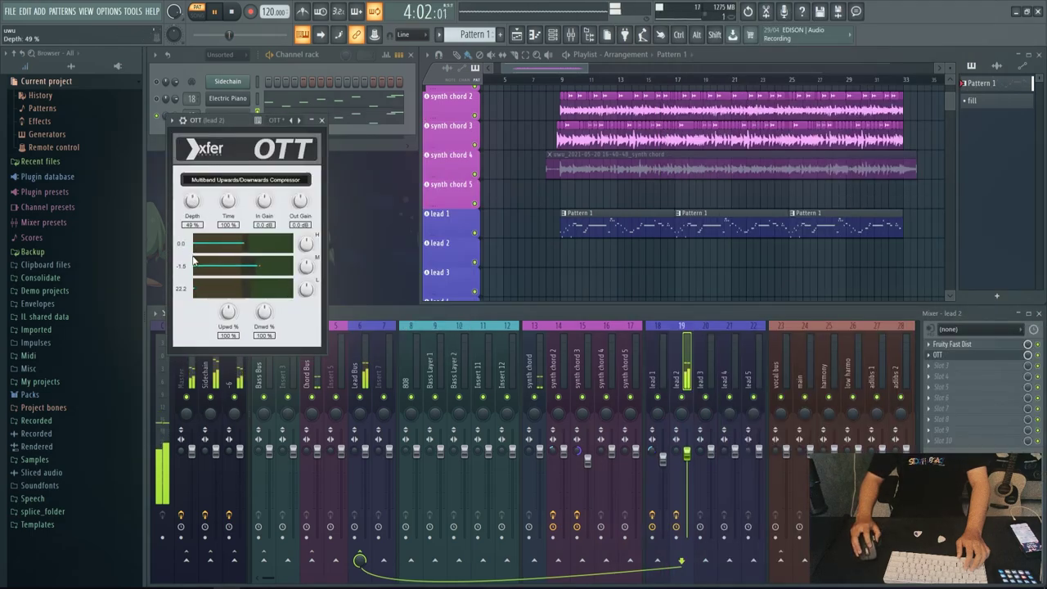
pyautogui.click(323, 121)
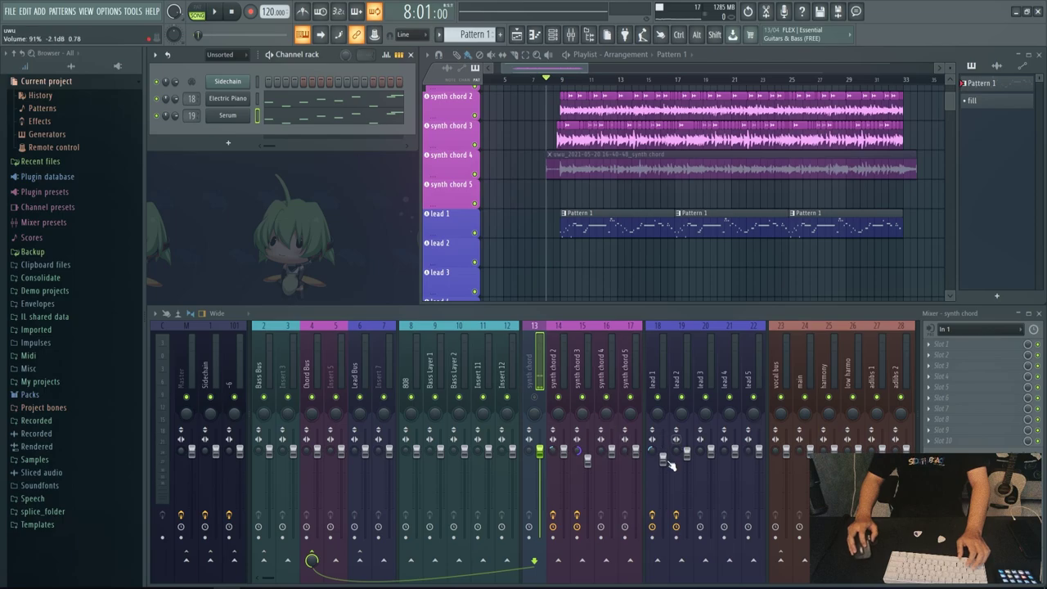
# Play the song, set the lead 1 mixer track's volume to 62% and select the lead 2 track.
pyautogui.click(664, 460)
pyautogui.press('space')
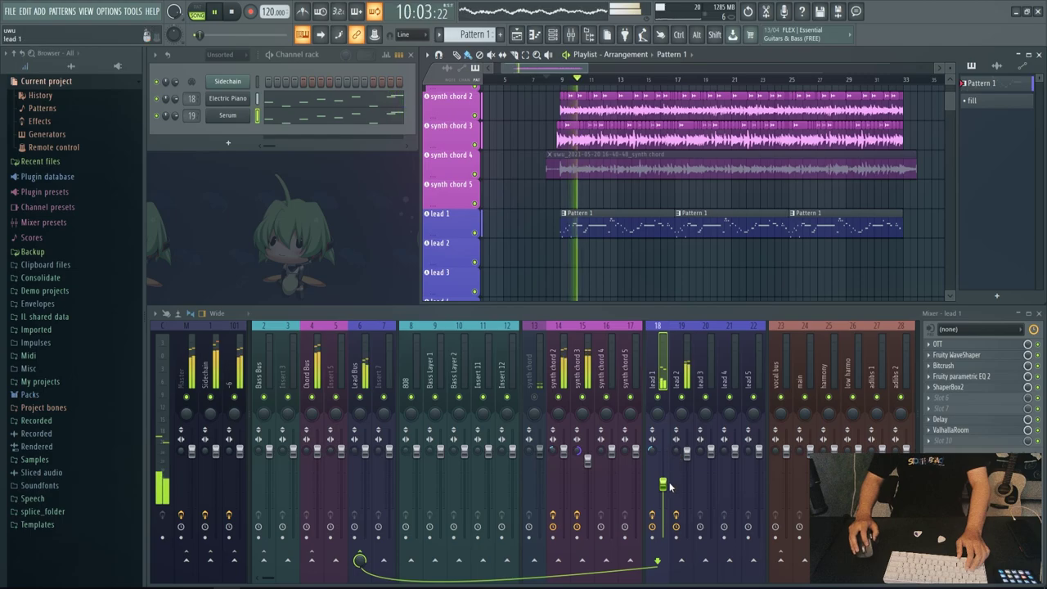
pyautogui.click(689, 458)
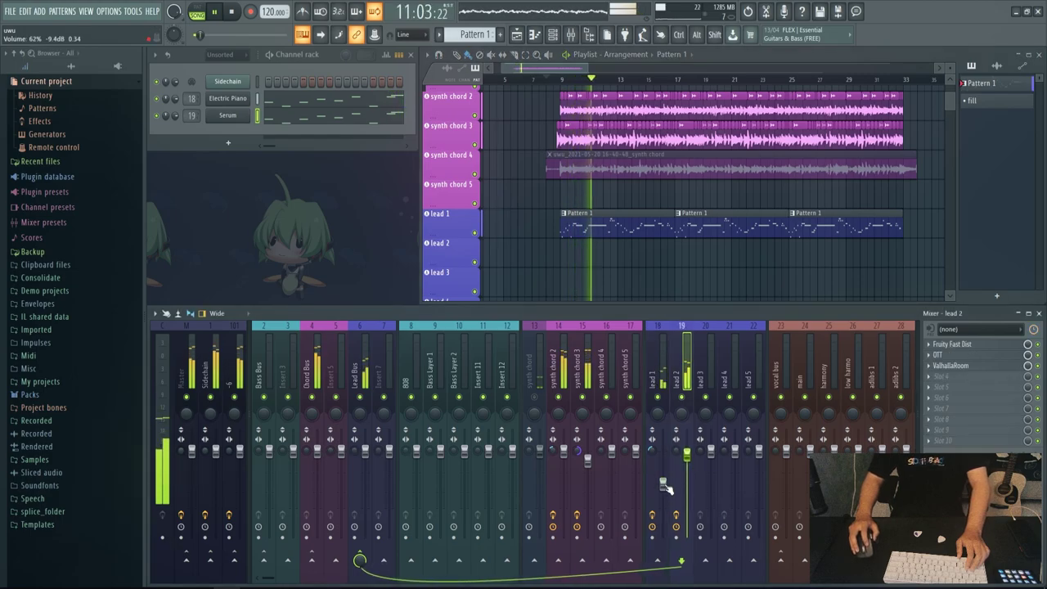
# Lower the volume of the lead 3 mixer track while the song plays from bar 17.
pyautogui.scroll(-2, 654, 252)
pyautogui.scroll(3, 614, 263)
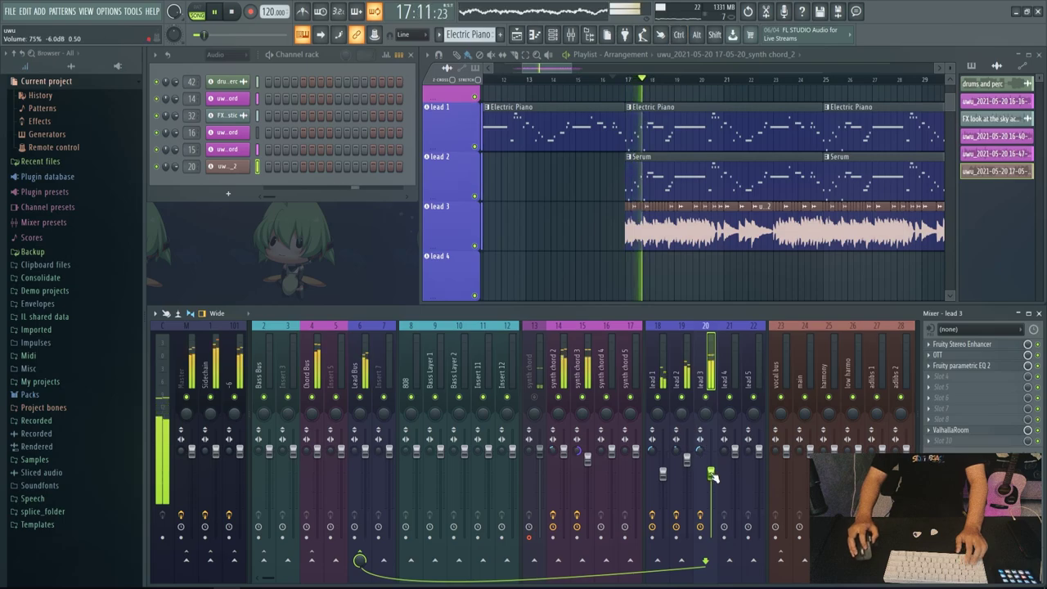
pyautogui.moveTo(711, 473); pyautogui.dragTo(710, 491)
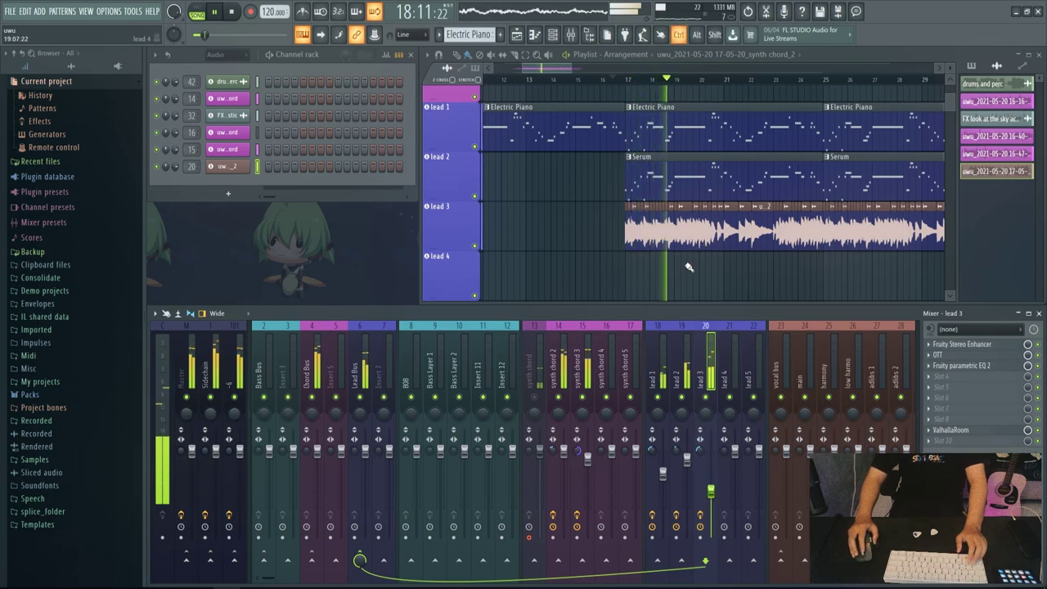
pyautogui.scroll(-5, 725, 245)
# Place the final synth chord 3 clip at bar 33 and play the song's ending.
pyautogui.scroll(-4, 692, 256)
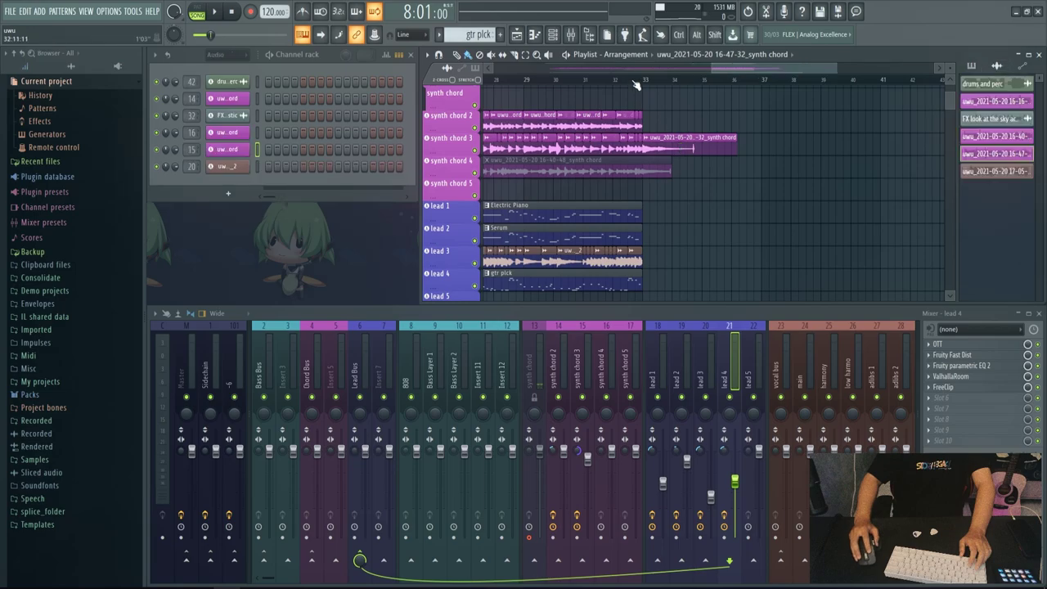
pyautogui.press('space')
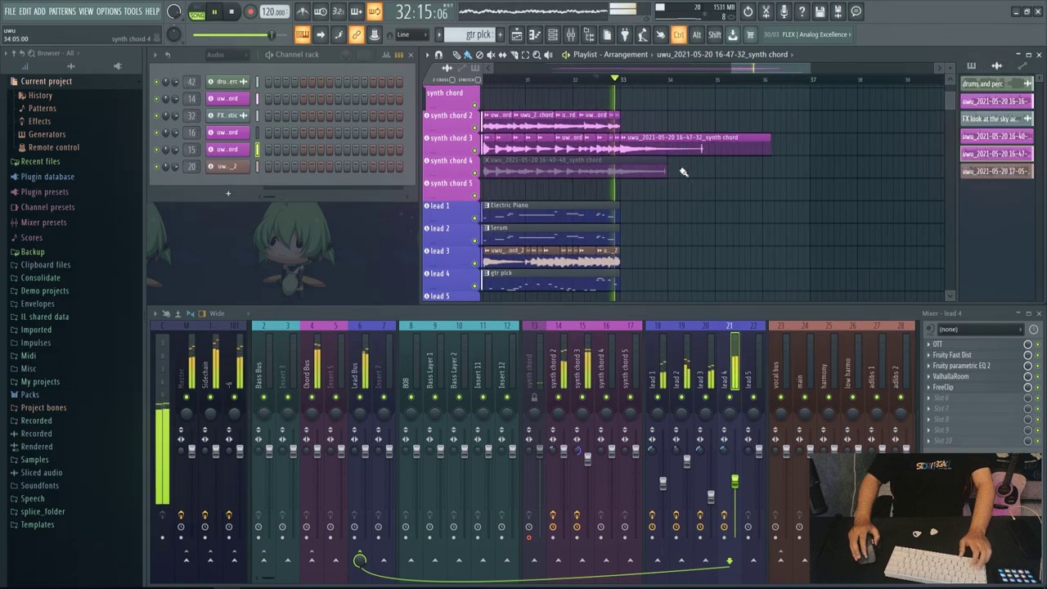
pyautogui.scroll(2, 683, 170)
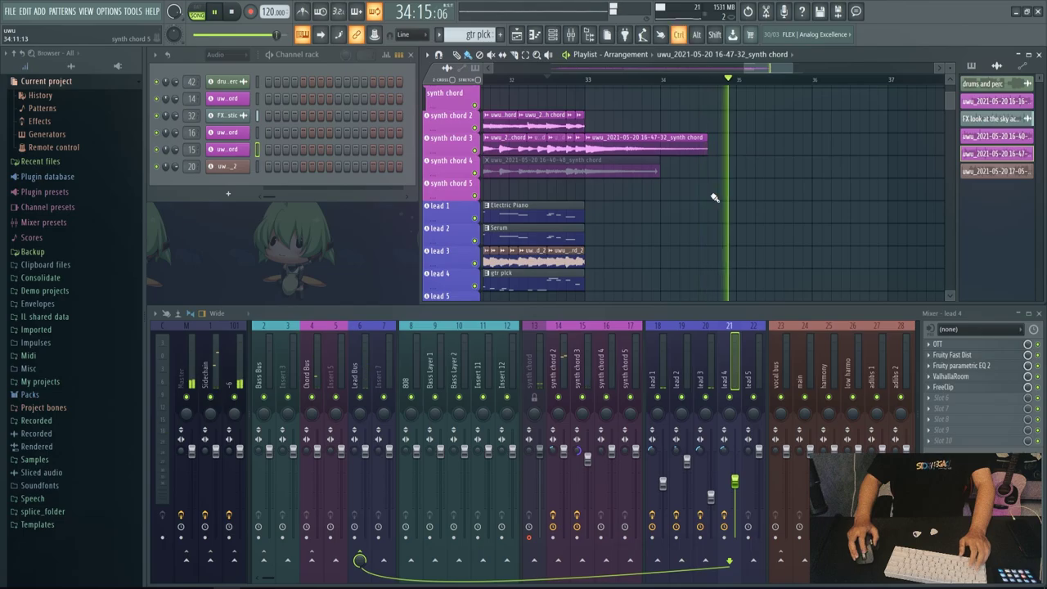
pyautogui.scroll(-5, 714, 198)
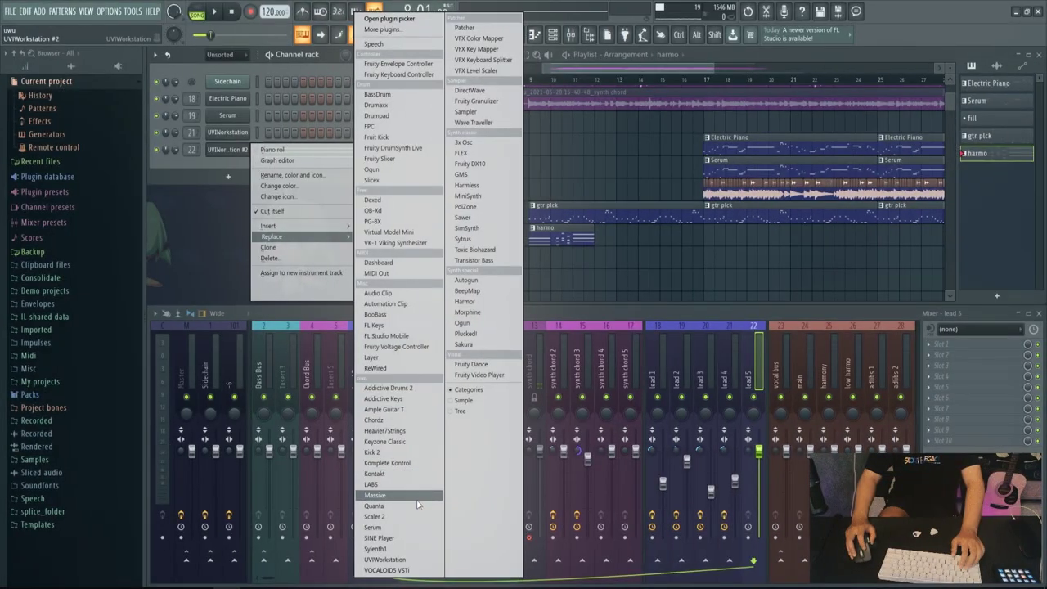
# Replace the UVIWorkstation #2 instrument with Kontakt and audition the Cello Solo instrument from the Kontakt Factory Library.
pyautogui.click(376, 474)
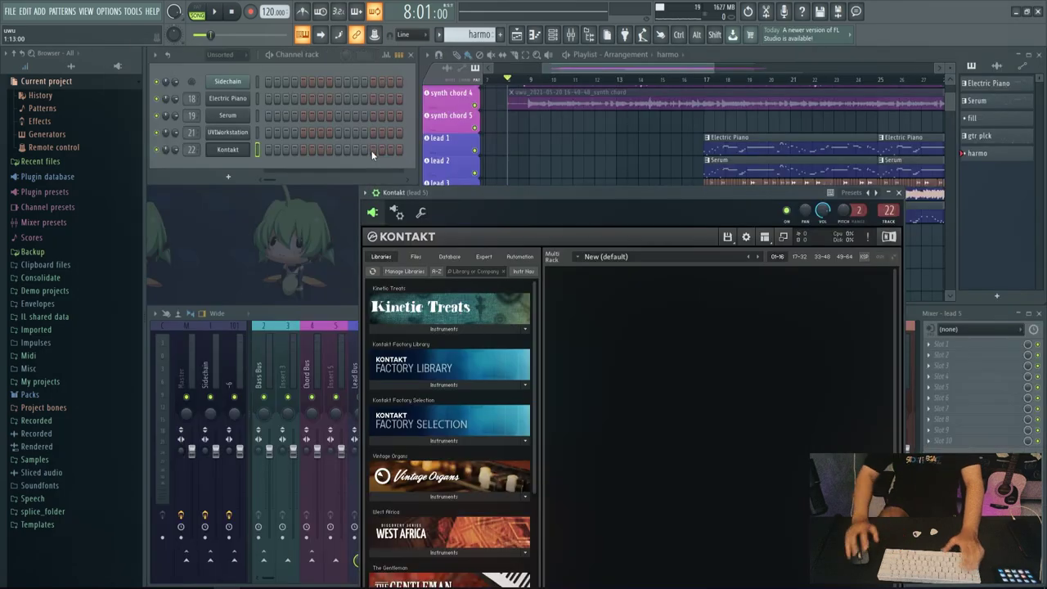
pyautogui.click(443, 321)
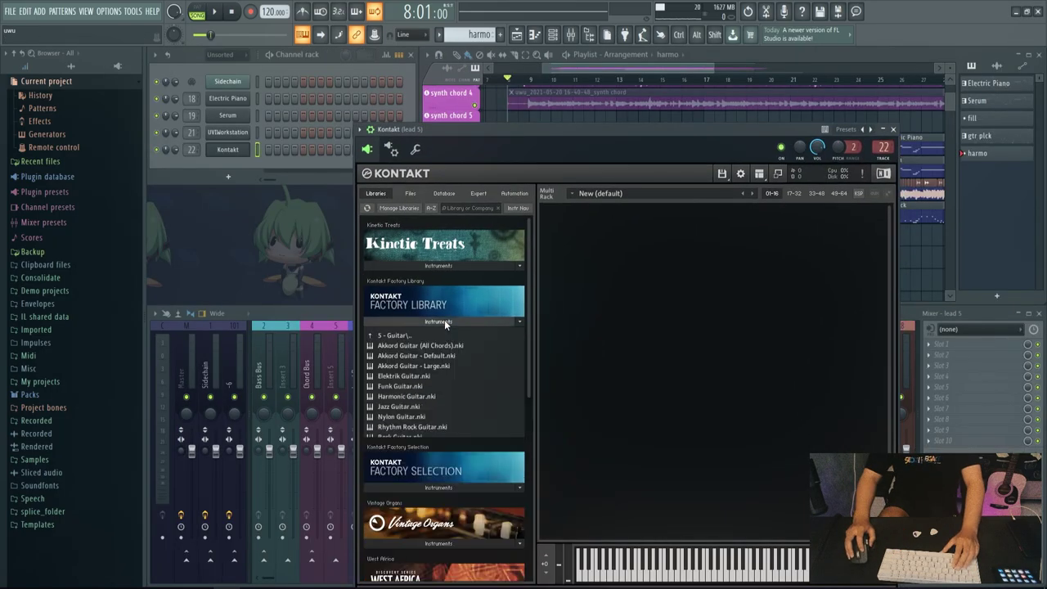
pyautogui.doubleClick(400, 337)
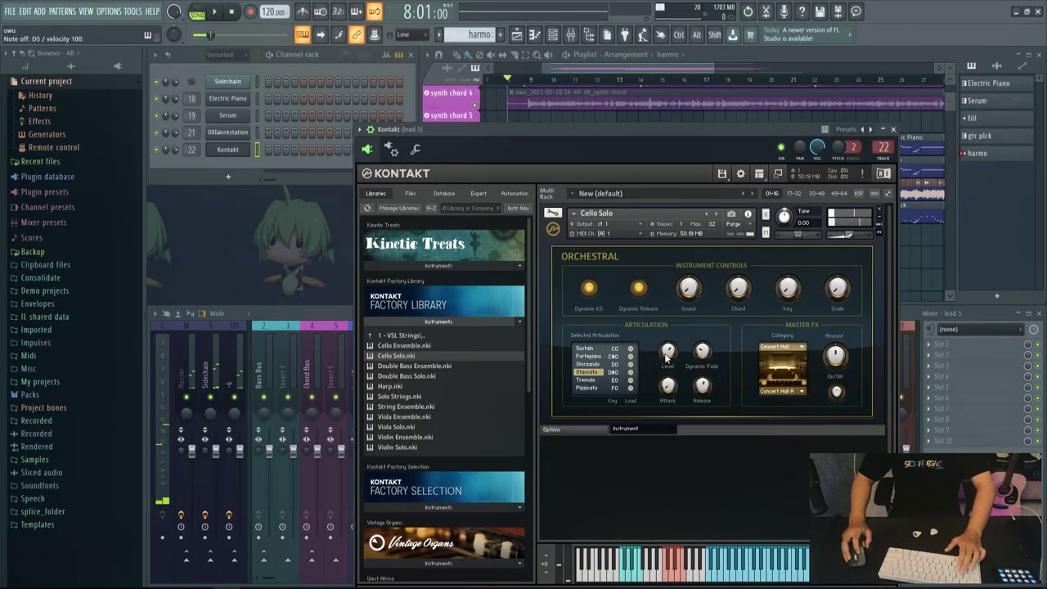
pyautogui.press('w')
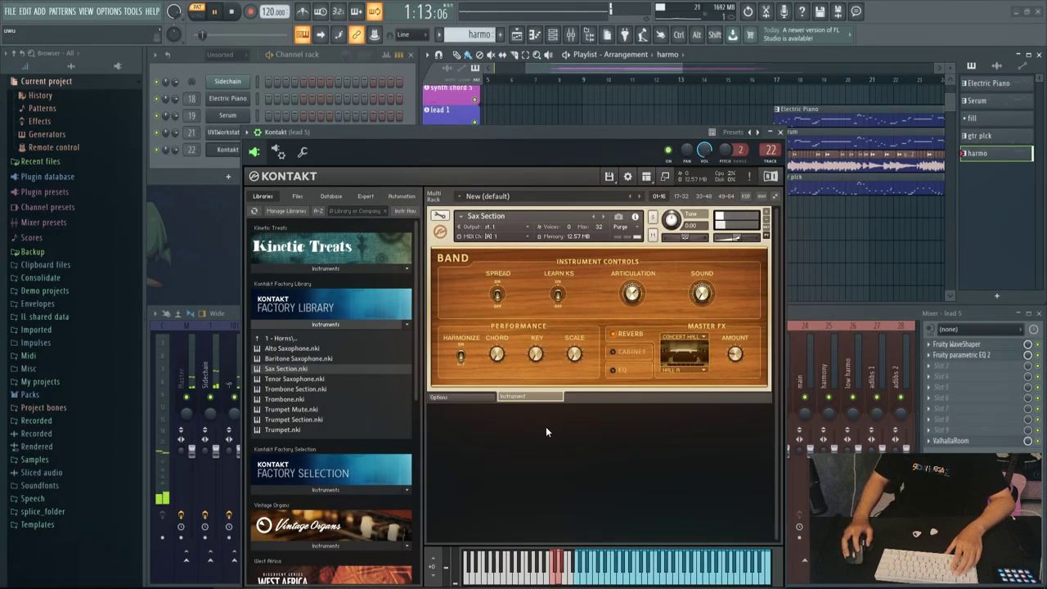
# Close Kontakt and set the ValhallaRoom reverb mix on the lead 5 track to 17.5%.
pyautogui.click(781, 133)
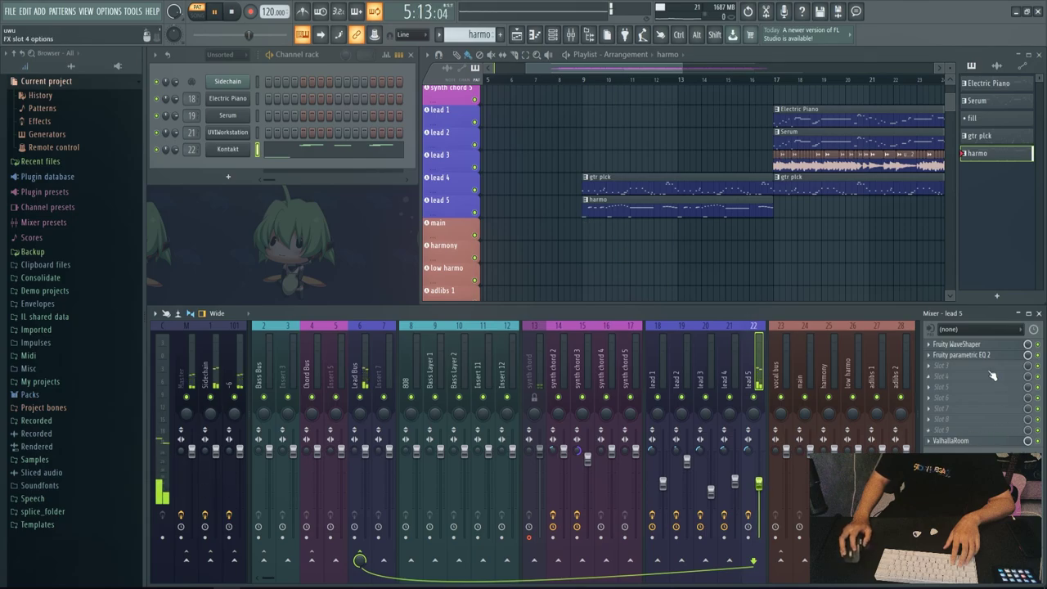
pyautogui.click(953, 440)
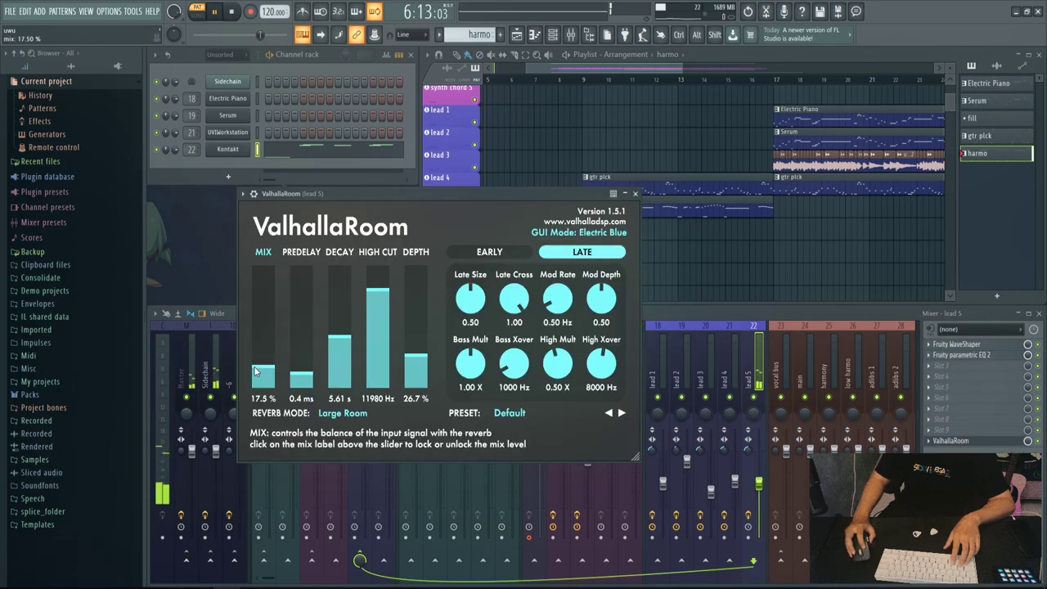
pyautogui.click(635, 194)
# Delete the low notes around D2 from Kontakt's harmo pattern in the piano roll and close it.
pyautogui.click(355, 152)
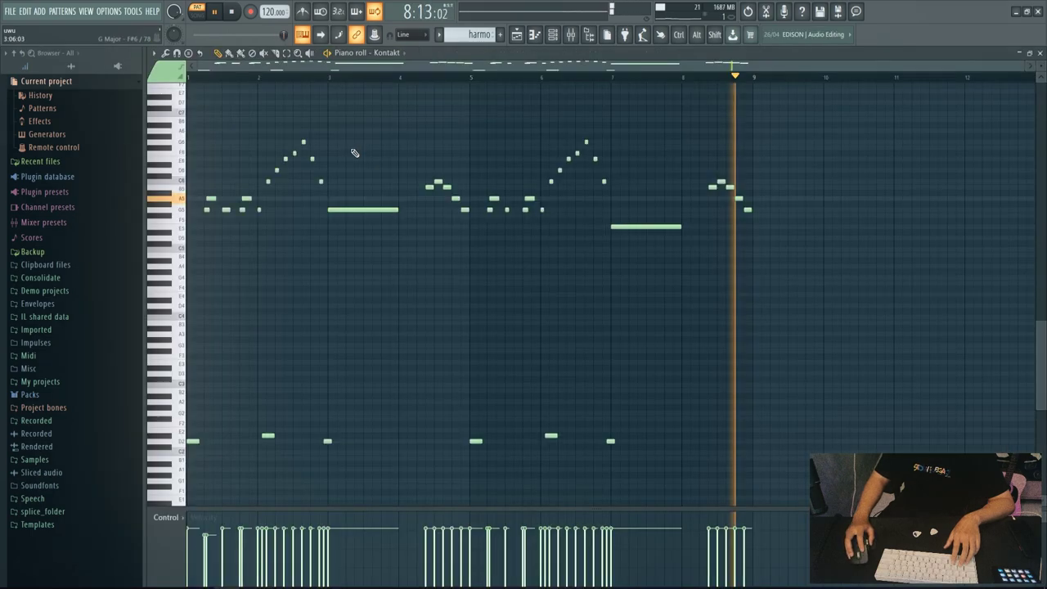
pyautogui.moveTo(177, 416); pyautogui.dragTo(176, 463)
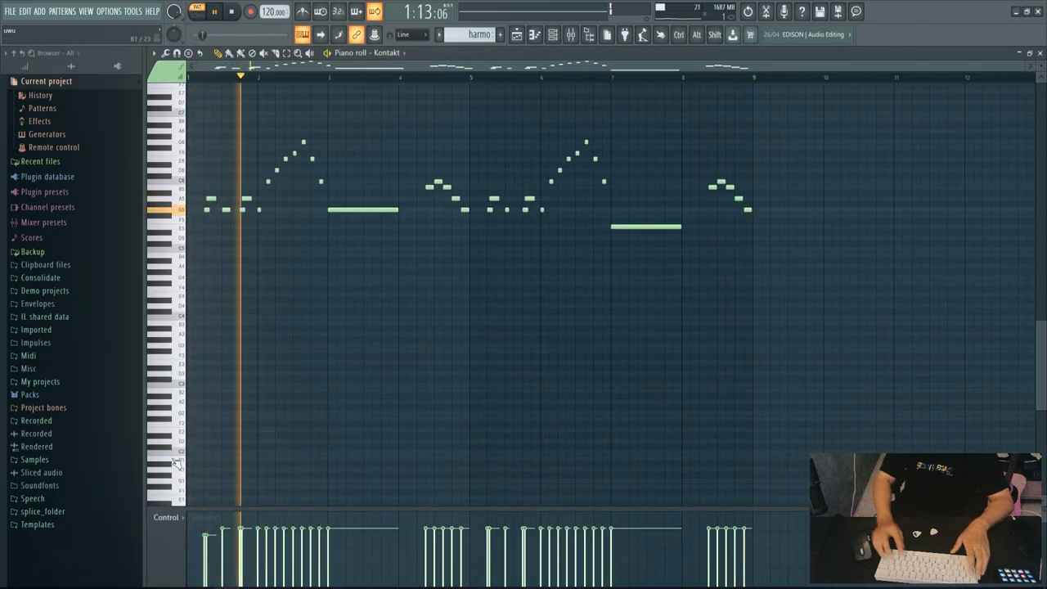
pyautogui.press('F7')
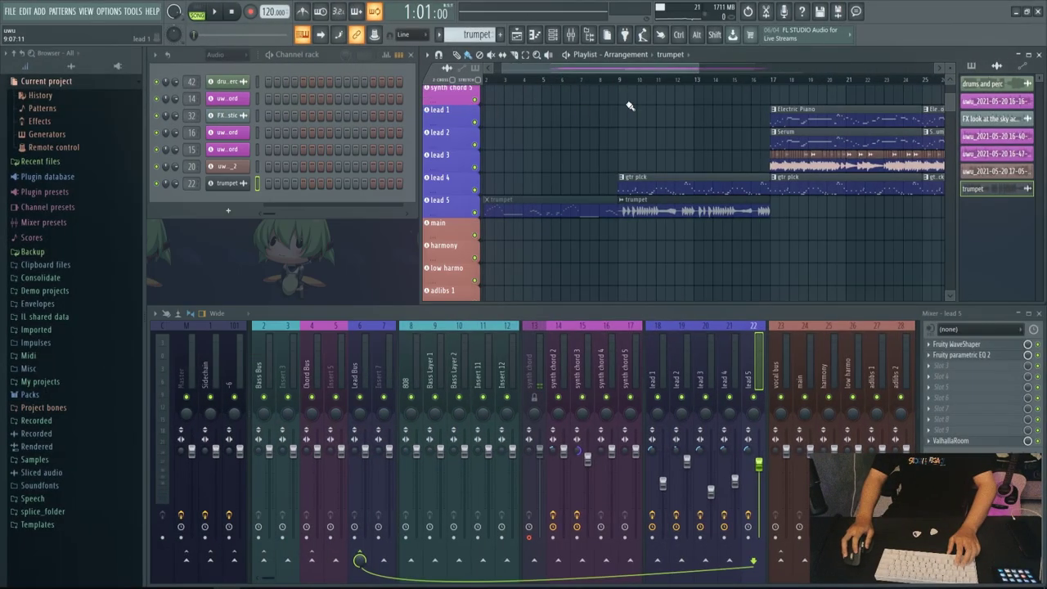
# Play the song from bar 9 and set the lead 5 mixer track's volume to 56%.
pyautogui.press('space')
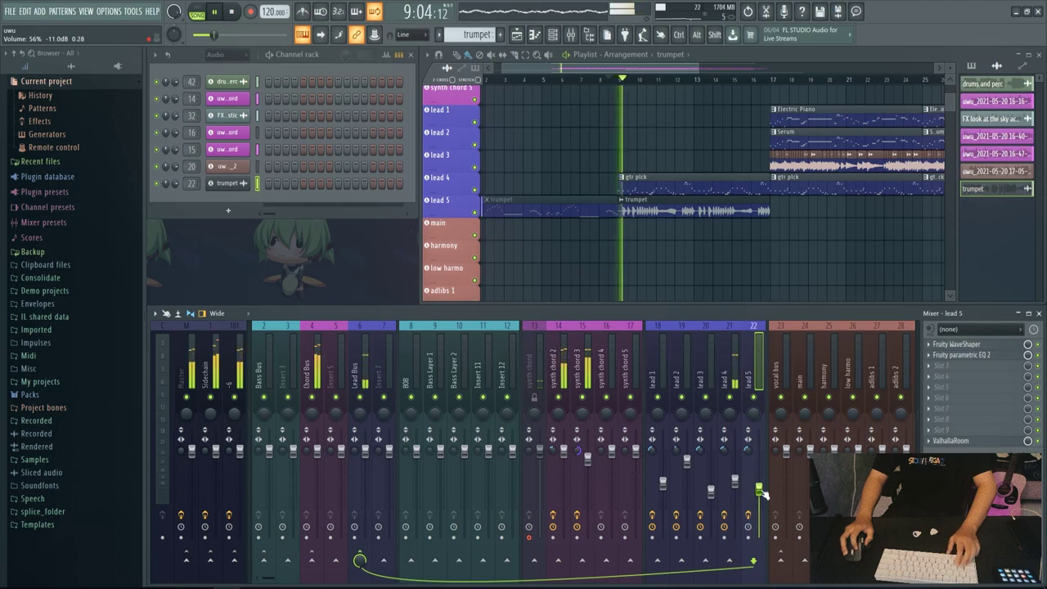
pyautogui.moveTo(759, 464); pyautogui.dragTo(760, 481)
# Remove the trumpet audio clip at bar 9 on the lead 5 track and place it at bar 17 instead.
pyautogui.scroll(-3, 664, 225)
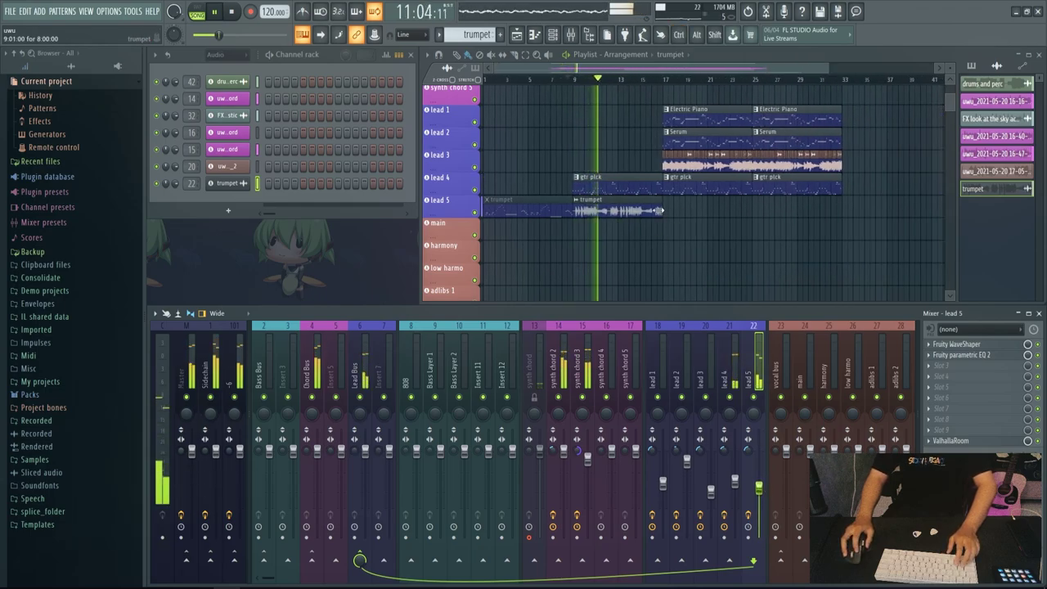
pyautogui.rightClick(658, 208)
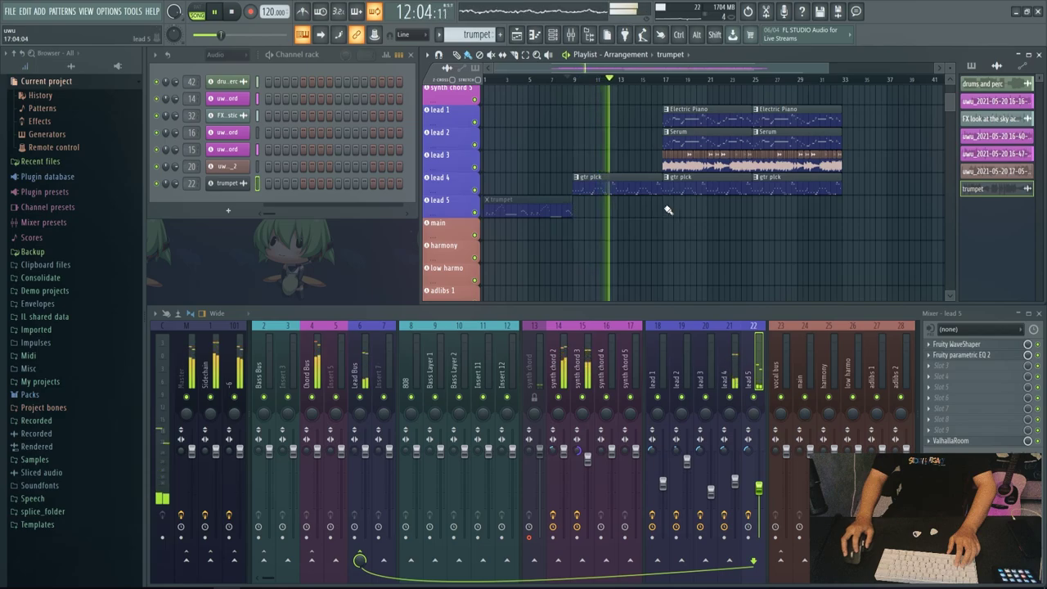
pyautogui.click(668, 208)
pyautogui.scroll(2, 671, 234)
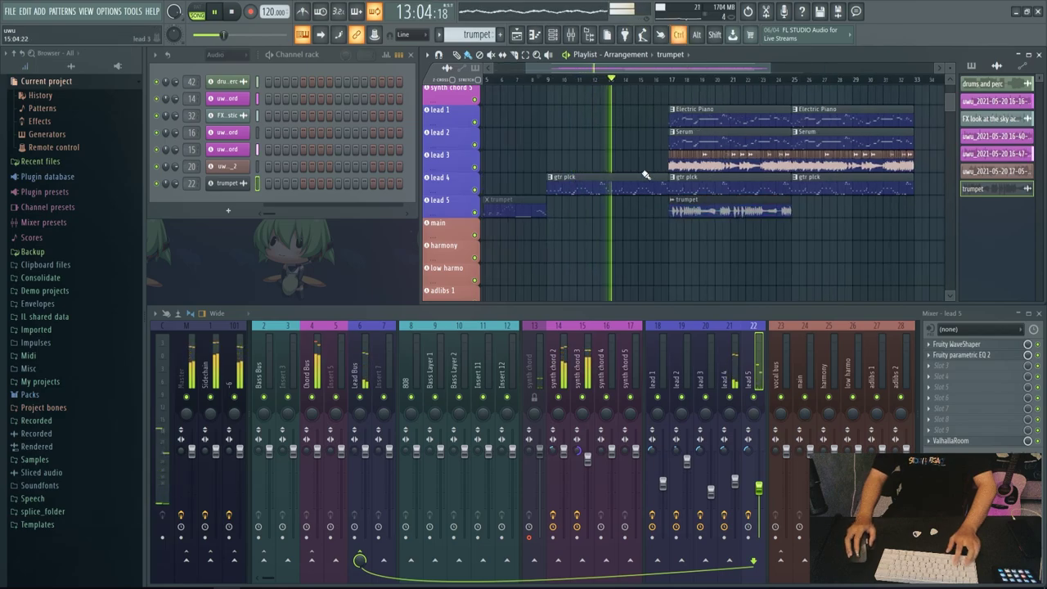
# Duplicate the trumpet clip at bar 17 on the lead 5 track so that it repeats from bar 25.
pyautogui.moveTo(645, 169); pyautogui.dragTo(745, 168)
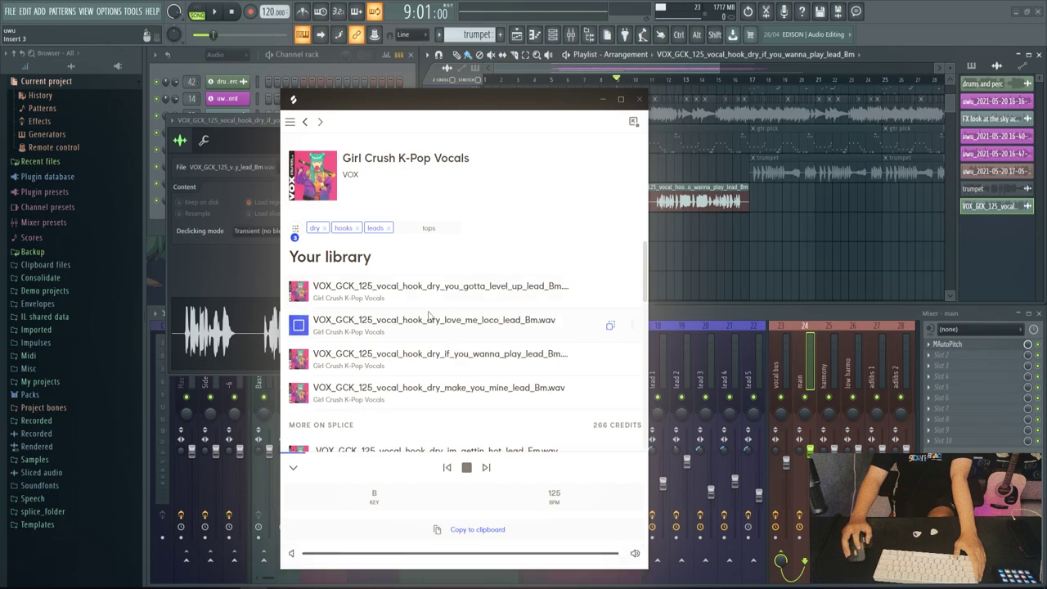
# Place Splice's VOX_GCK_125_vocal_hook_dry_you_gotta_level_up_lead_Bm sample at bar 9 on the main track and fit it to the project tempo by its BPM.
pyautogui.moveTo(615, 295); pyautogui.dragTo(675, 199)
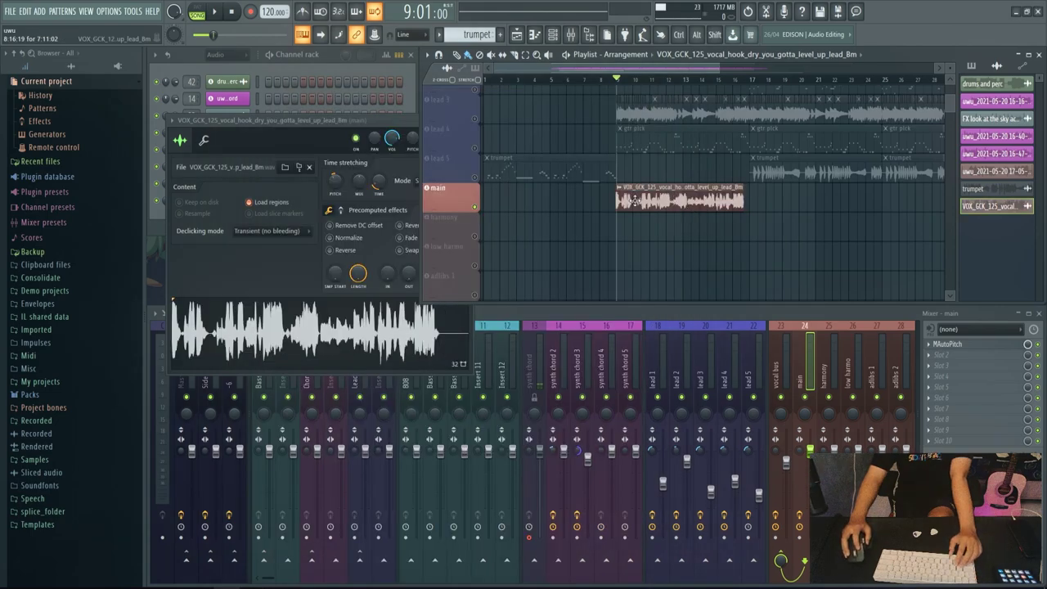
pyautogui.rightClick(378, 187)
pyautogui.click(395, 202)
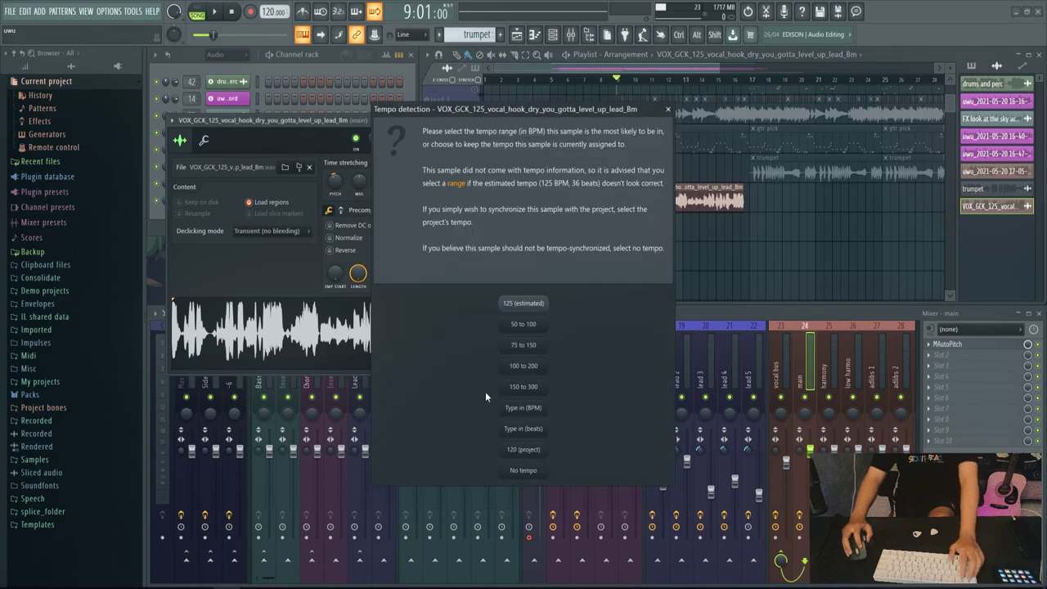
pyautogui.click(536, 408)
pyautogui.press('Return')
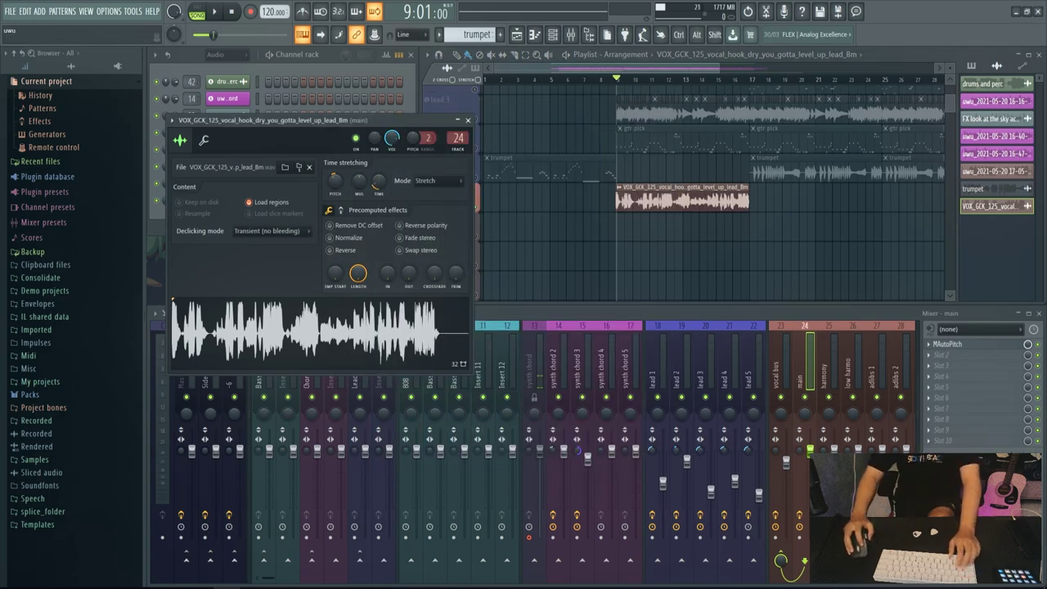
pyautogui.click(254, 587)
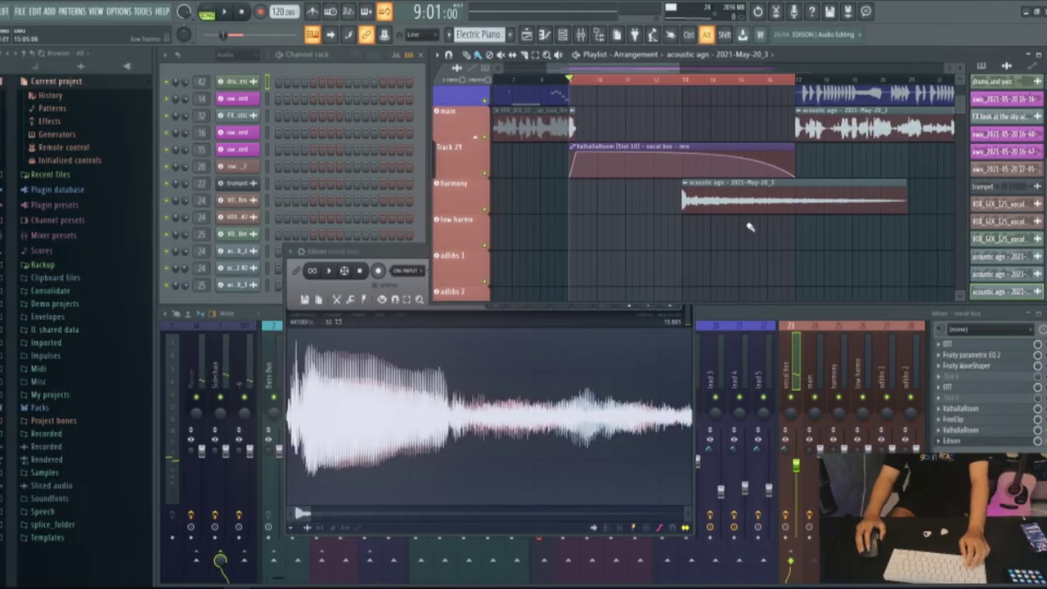
# Reverse the acoustic agn - 2021-May-20_3 sample on the harmony track and close its channel settings.
pyautogui.doubleClick(745, 200)
pyautogui.click(422, 339)
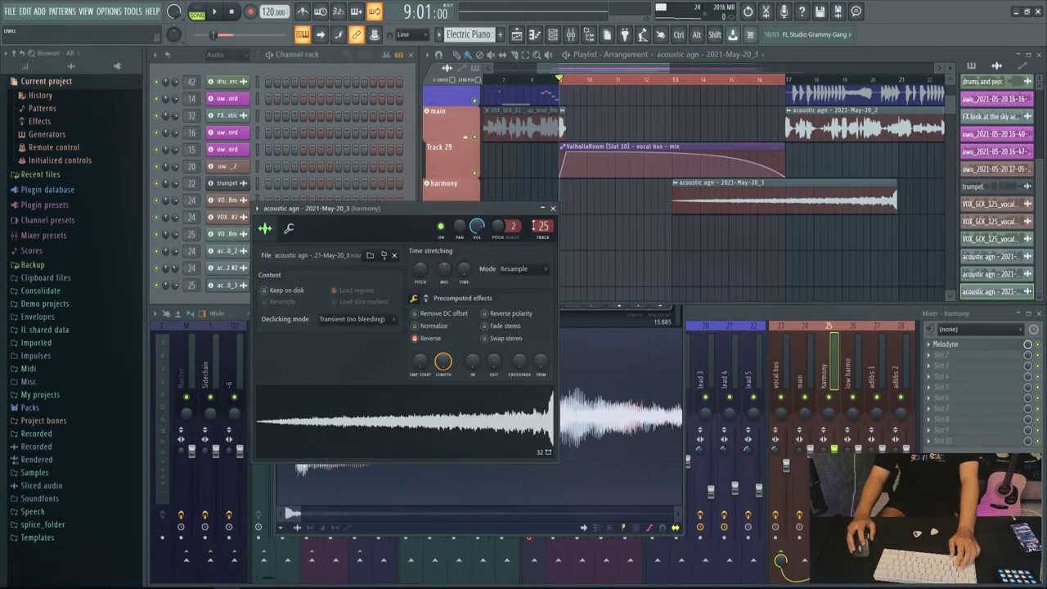
pyautogui.click(553, 208)
# Move the reversed harmony clip earlier and trim it to end exactly at bar 17.
pyautogui.moveTo(837, 211); pyautogui.dragTo(716, 211)
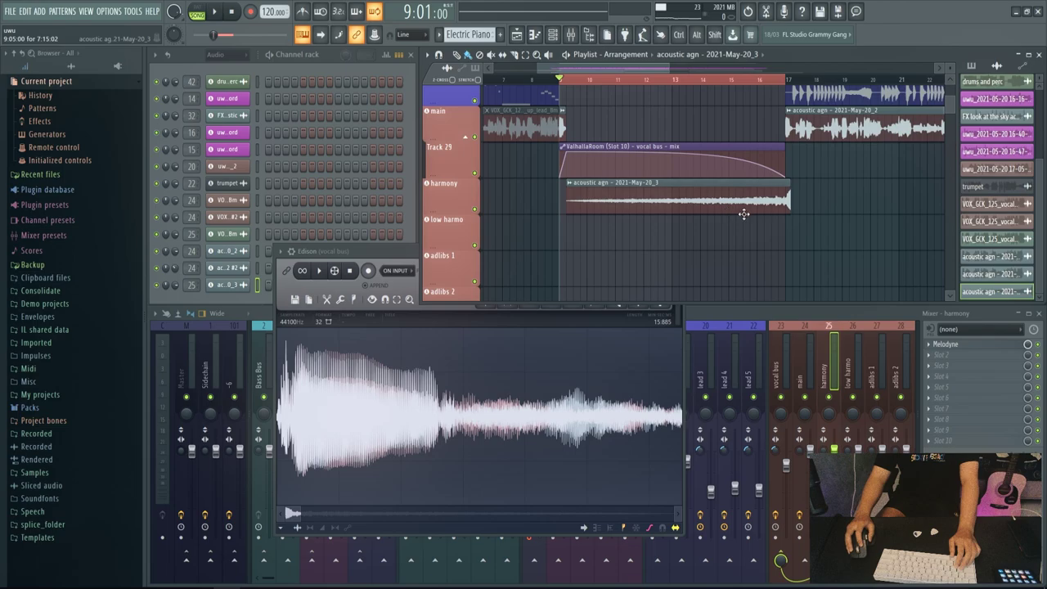
pyautogui.scroll(5, 795, 202)
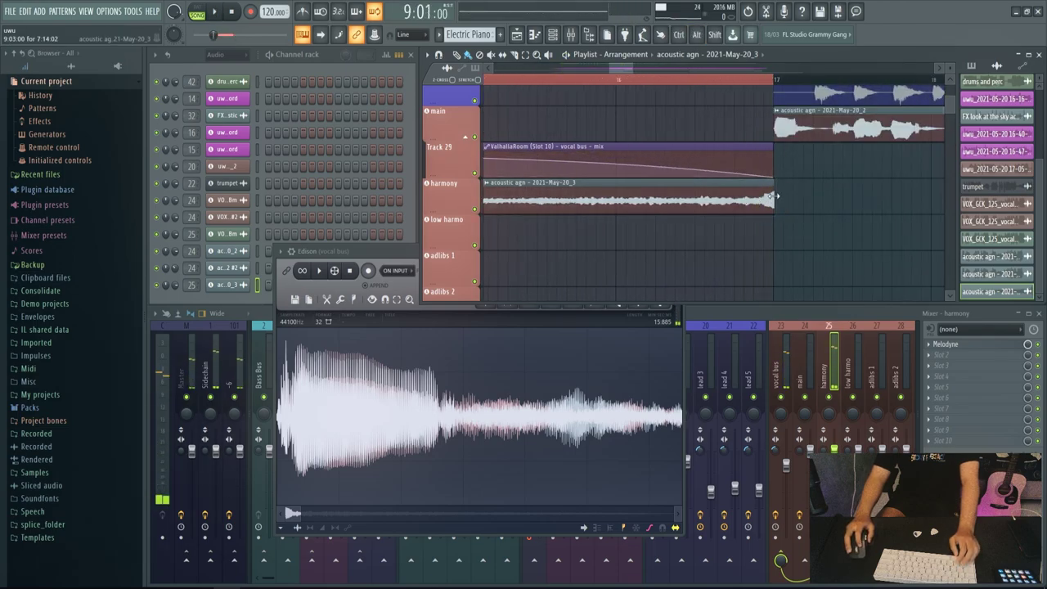
pyautogui.moveTo(772, 198)
pyautogui.mouseDown()
pyautogui.moveTo(784, 198)
pyautogui.moveTo(768, 200)
pyautogui.mouseUp()
pyautogui.scroll(-4, 769, 200)
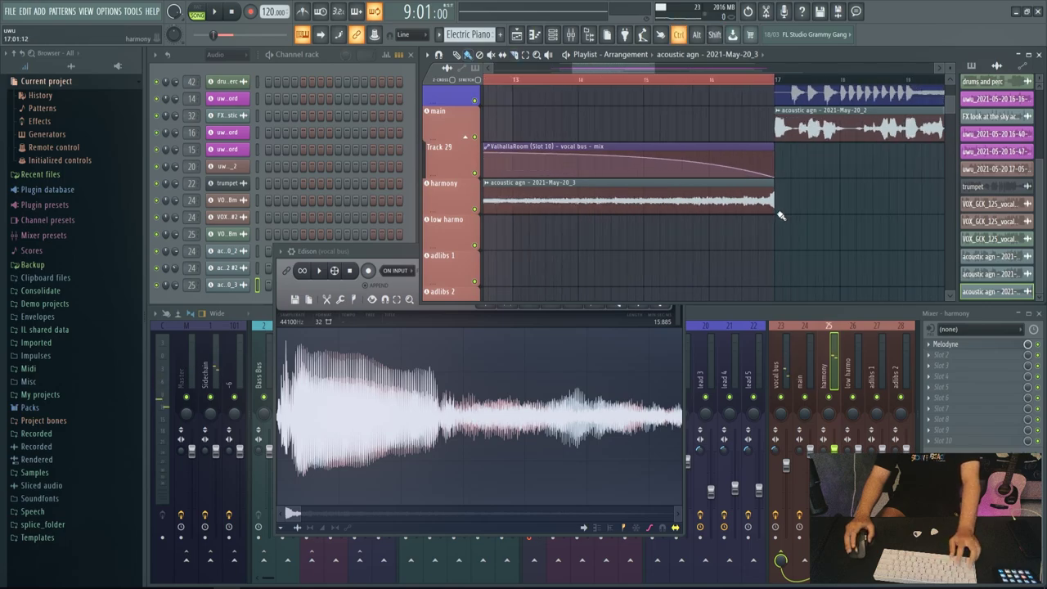
# Set the reversed harmony sample's quick fade in to 27% and close its channel settings.
pyautogui.doubleClick(707, 204)
pyautogui.moveTo(474, 368); pyautogui.dragTo(475, 350)
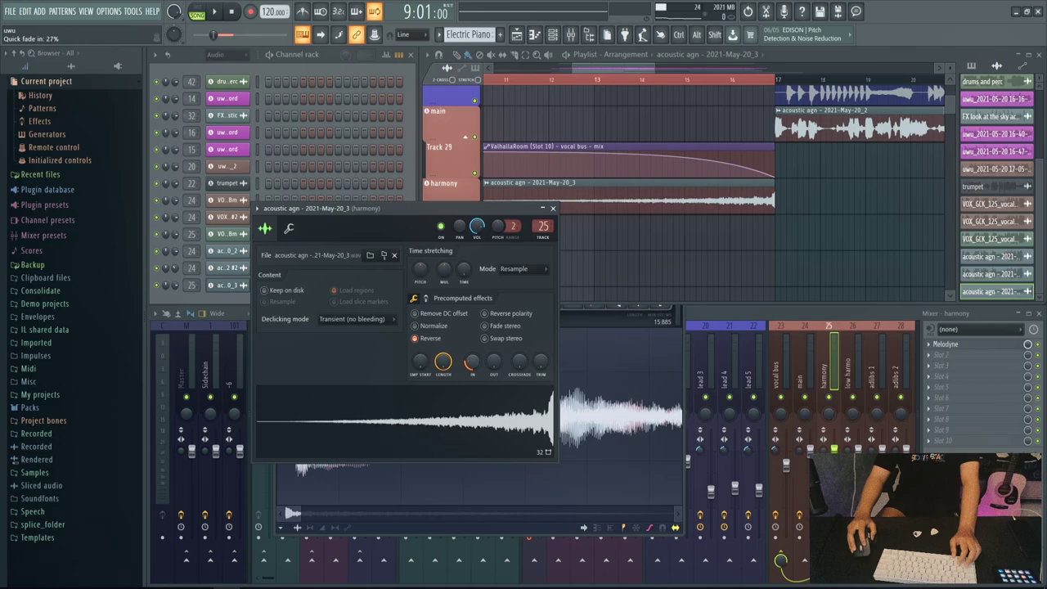
pyautogui.click(553, 209)
# Play the song with the reversed harmony clip and close the Edison recorder on the vocal bus.
pyautogui.scroll(-3, 635, 225)
pyautogui.press('space')
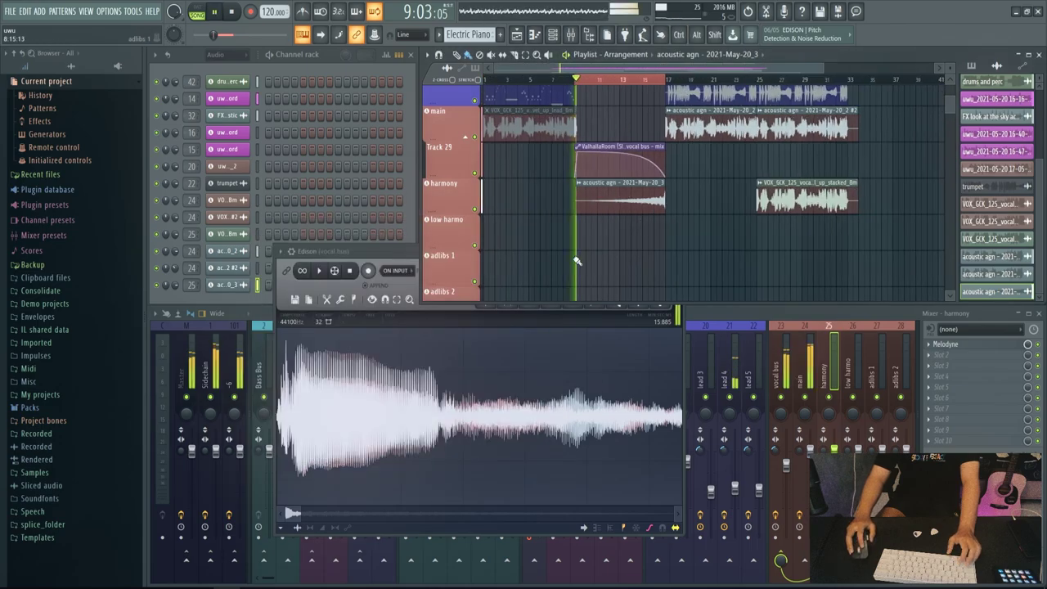
pyautogui.click(416, 270)
pyautogui.click(678, 252)
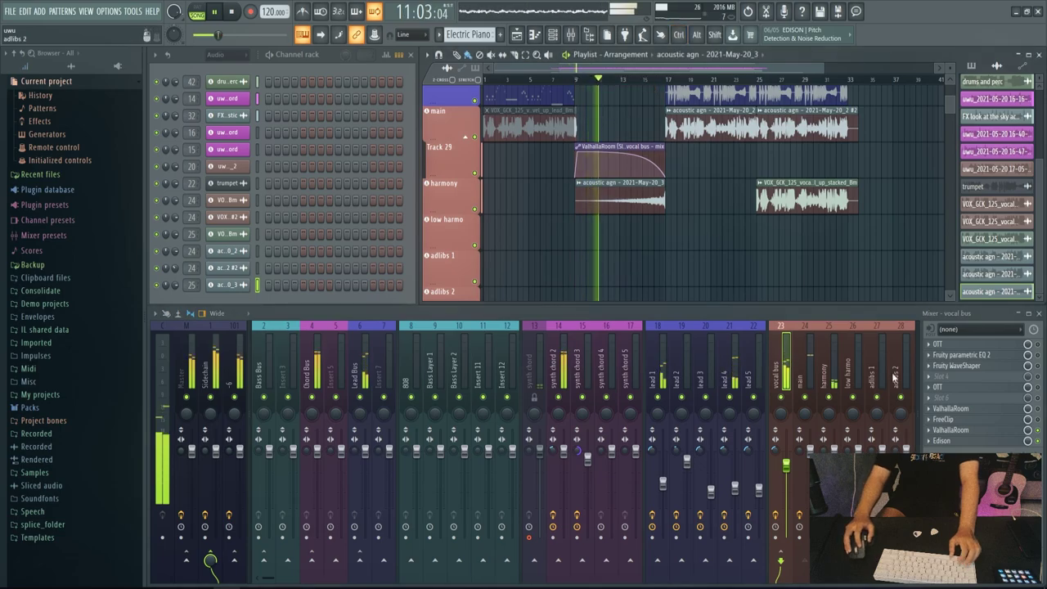
pyautogui.press('space')
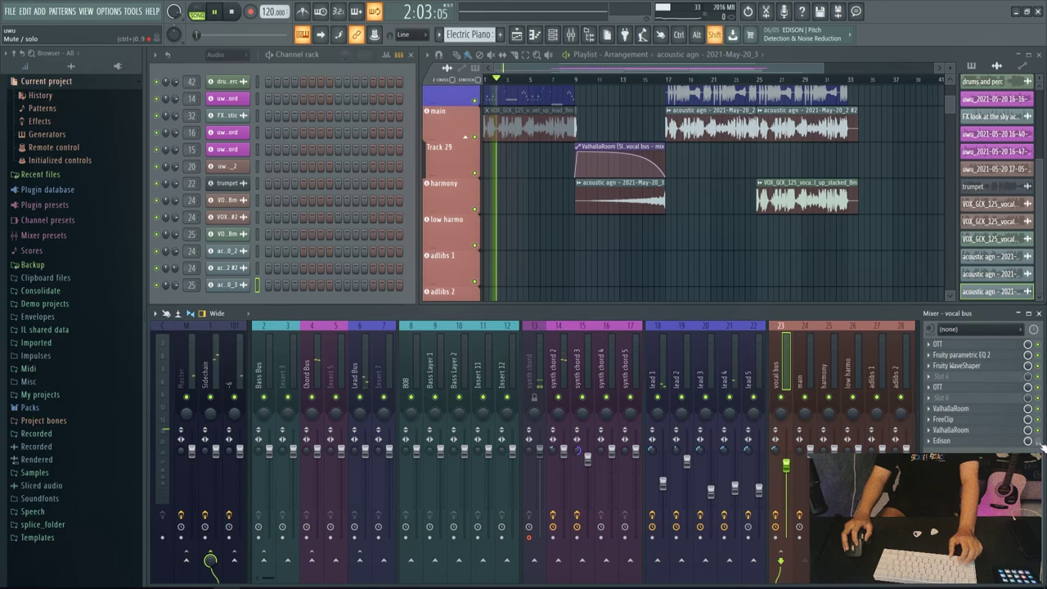
# Play the song from bar 9 to check the reversed vocal build-up and save the project.
pyautogui.click(573, 80)
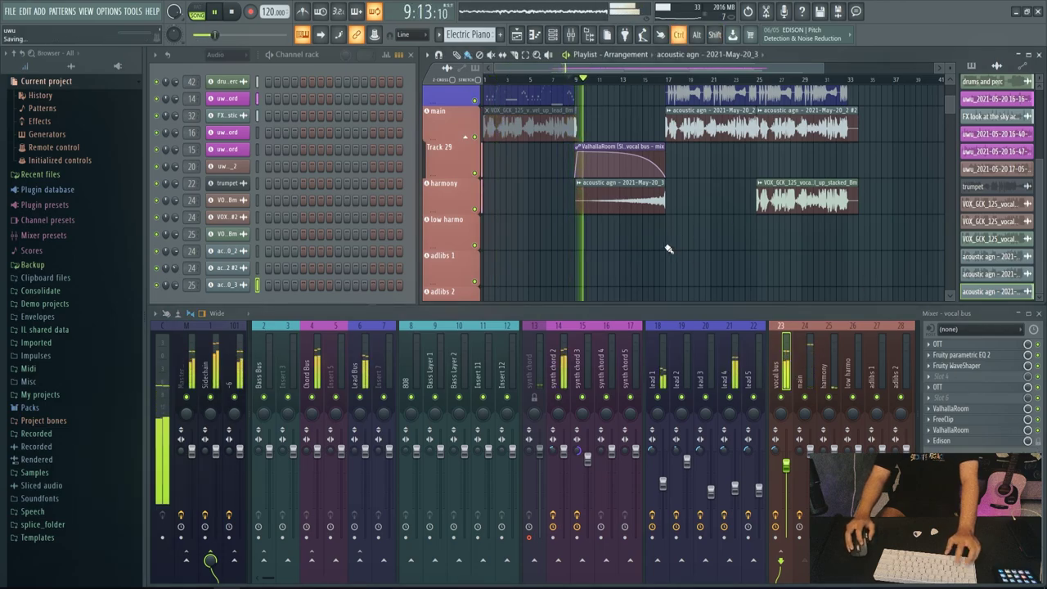
pyautogui.scroll(4, 671, 205)
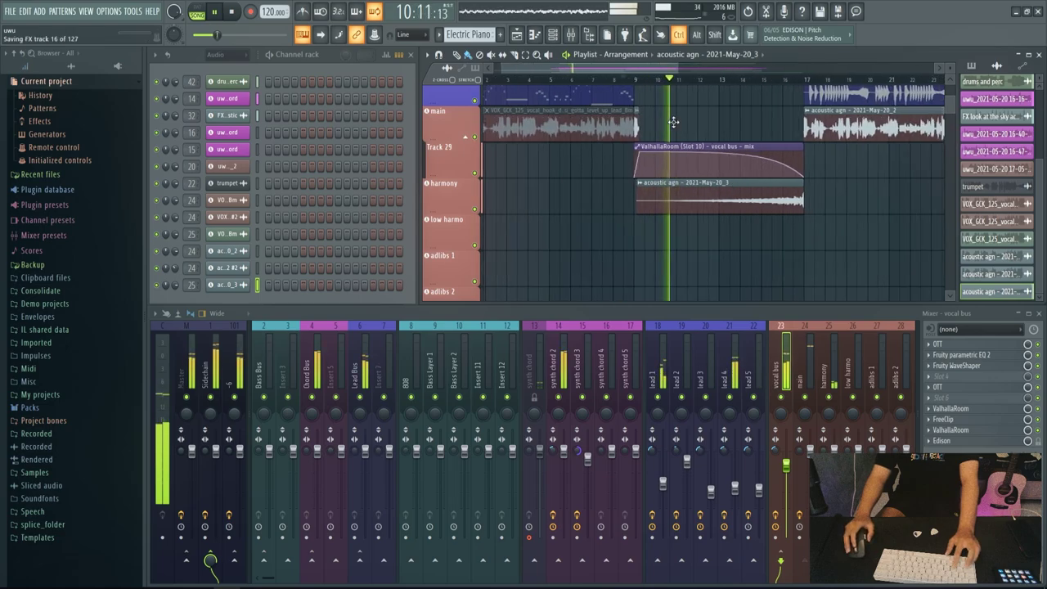
pyautogui.scroll(3, 674, 123)
pyautogui.scroll(-3, 670, 126)
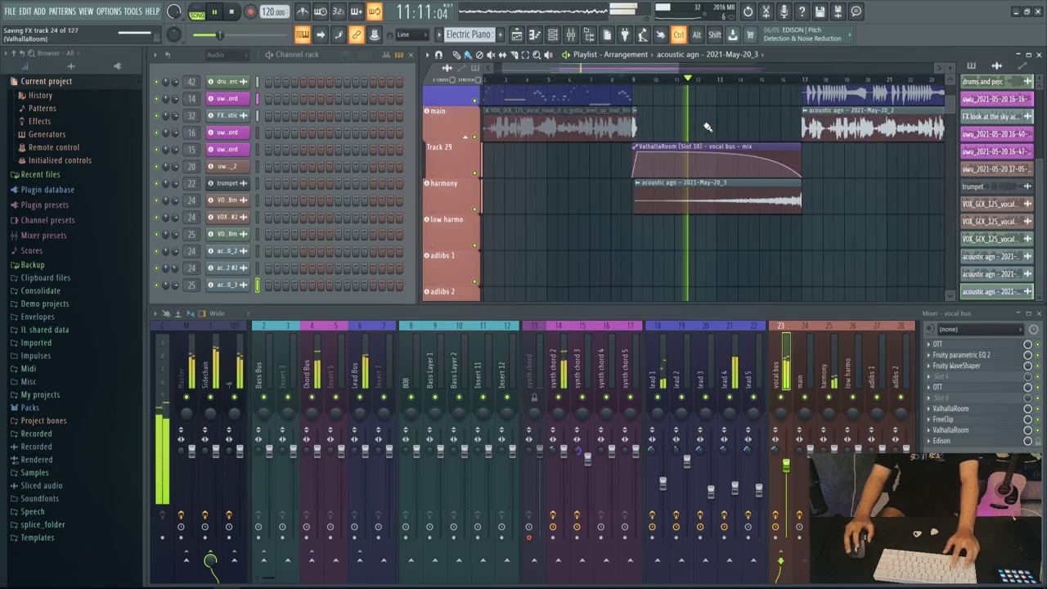
pyautogui.scroll(-1, 709, 127)
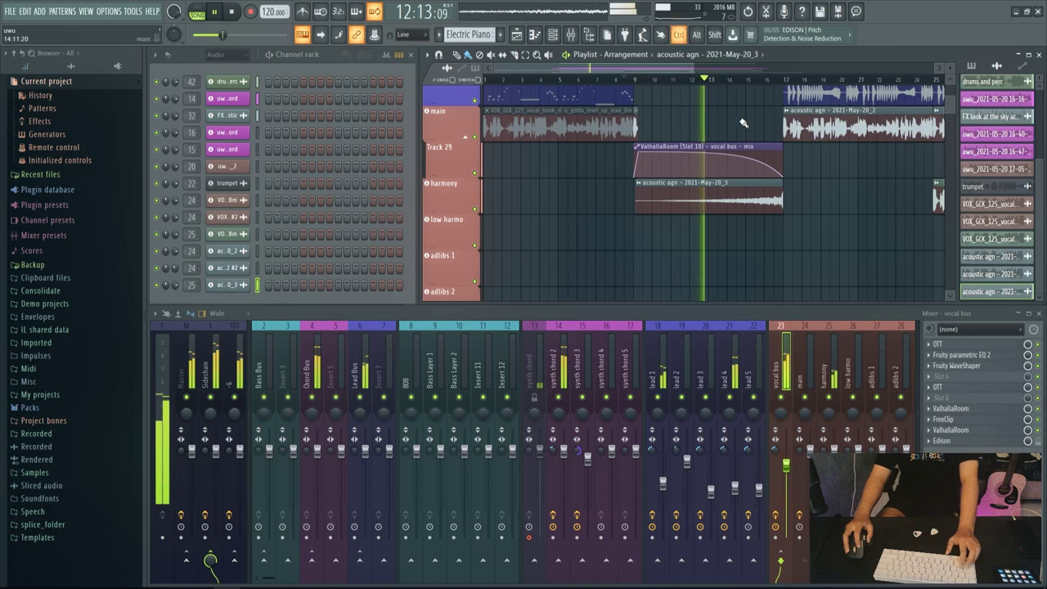
pyautogui.scroll(-1, 743, 123)
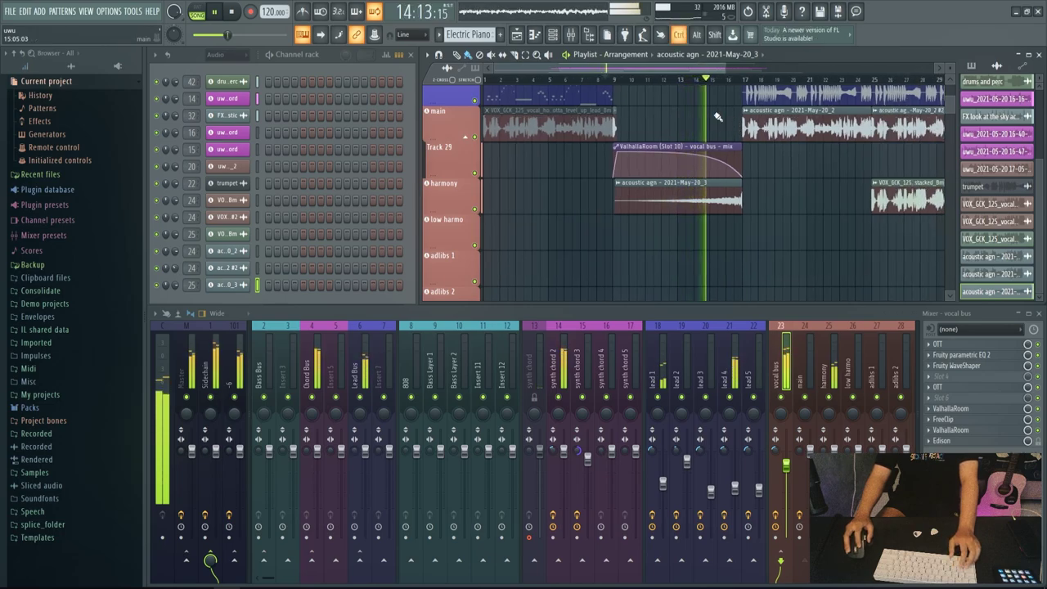
# Lower the reversed harmony sample's channel volume to 38% during playback.
pyautogui.doubleClick(724, 199)
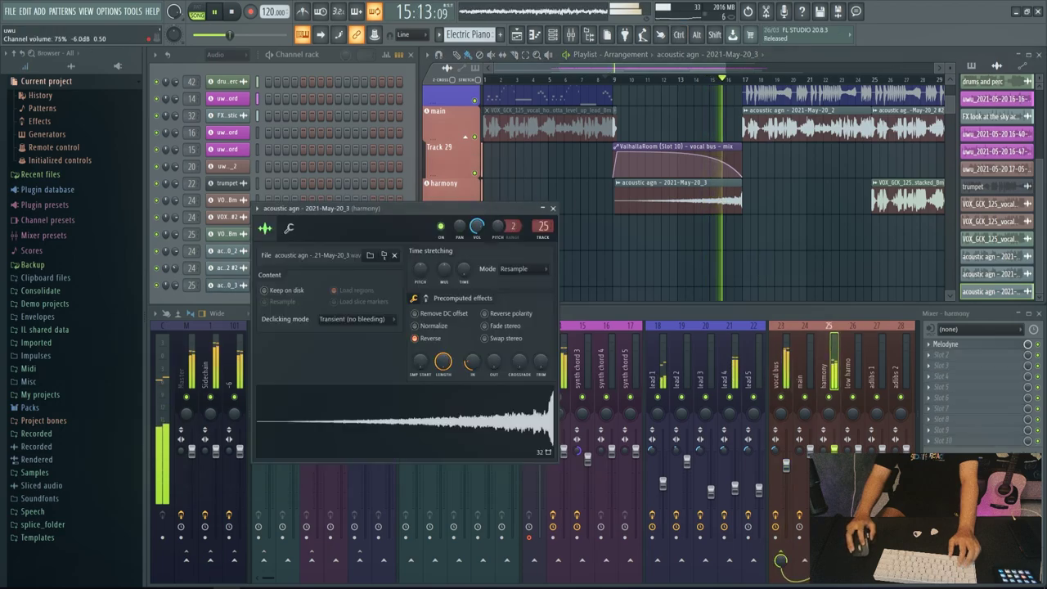
pyautogui.moveTo(481, 231); pyautogui.dragTo(481, 270)
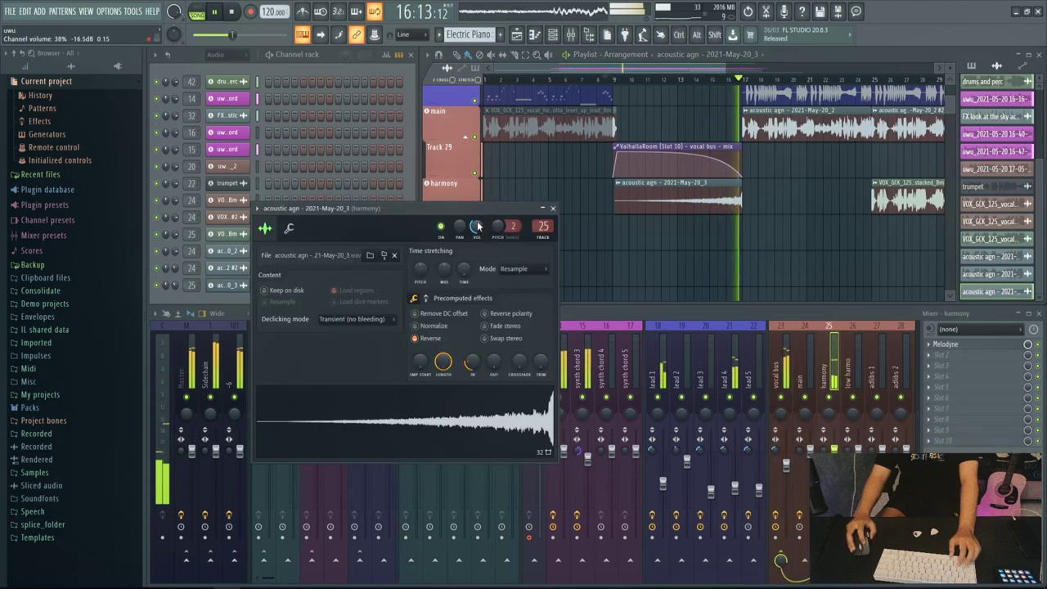